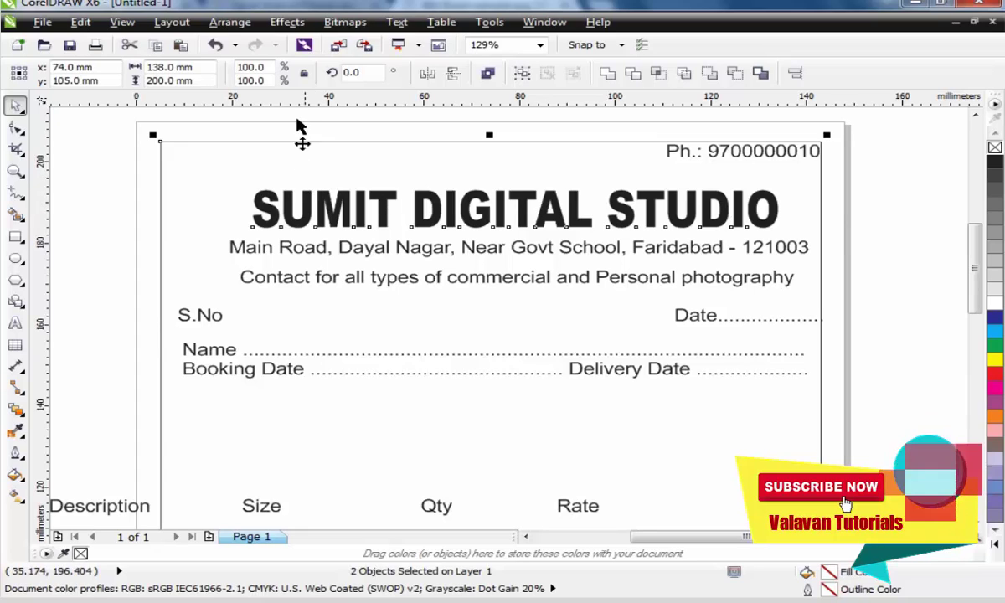
Align the SUMIT DIGITAL STUDIO title to the border rectangle with Align Centers Vertically.
left_click(231, 23)
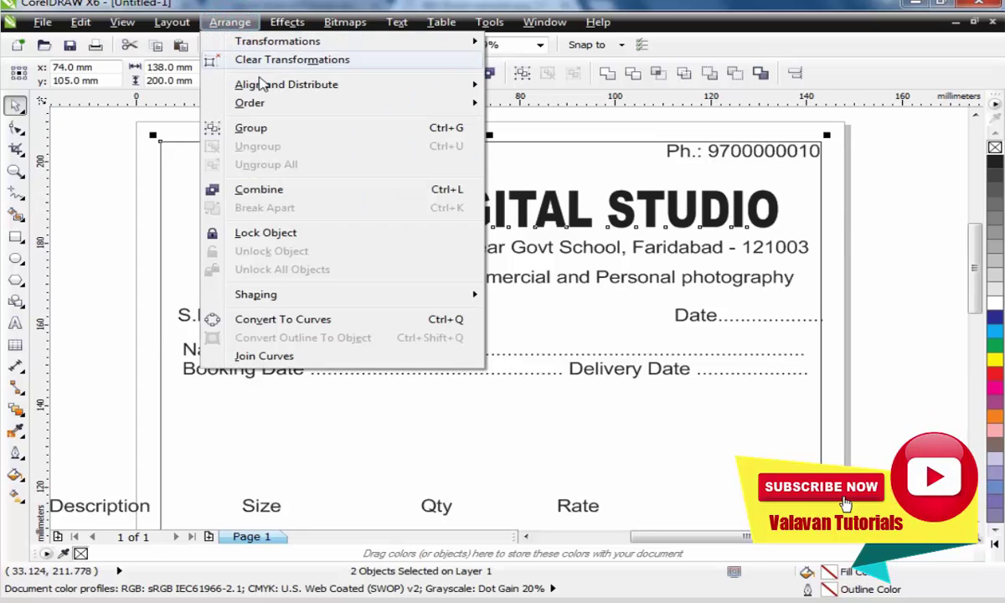
mouse_move(264, 90)
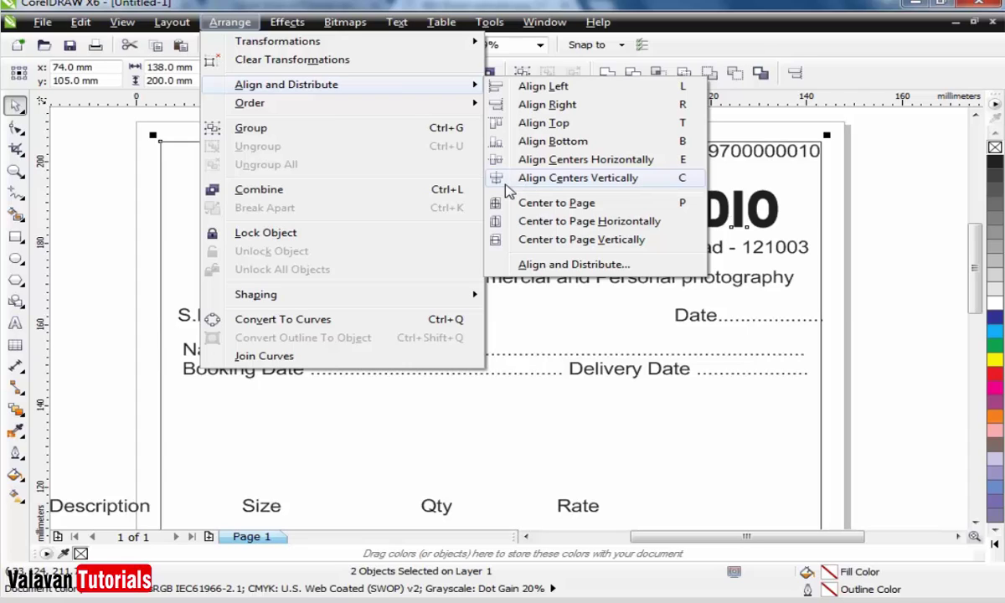
left_click(545, 179)
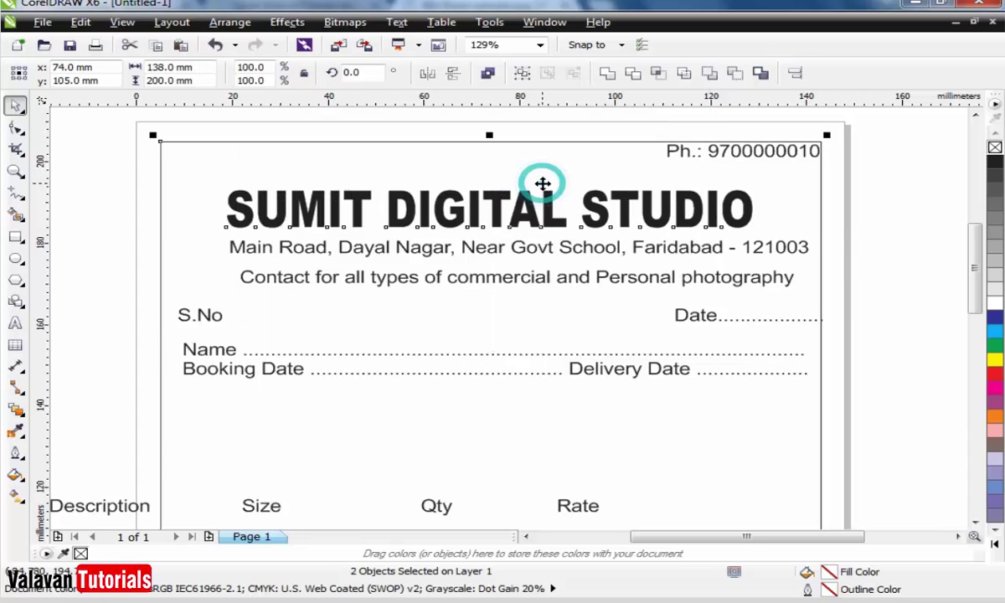
left_click(80, 276)
left_click(362, 225)
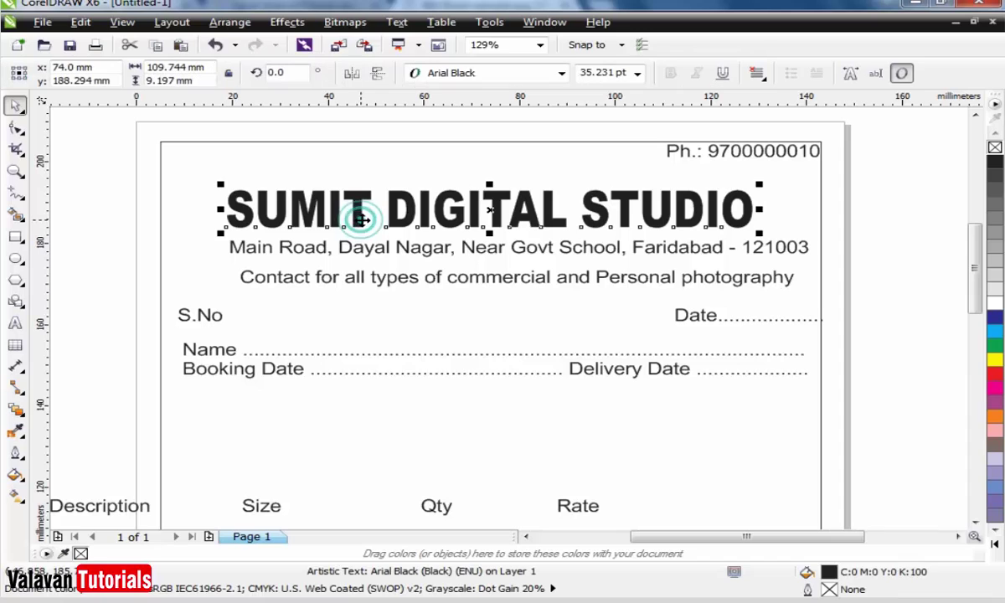
Offset the address line sideways, try aligning the border rectangle to it with Align Centers Vertically, and undo that alignment.
left_click_drag(400, 245, 525, 249)
left_click(199, 163)
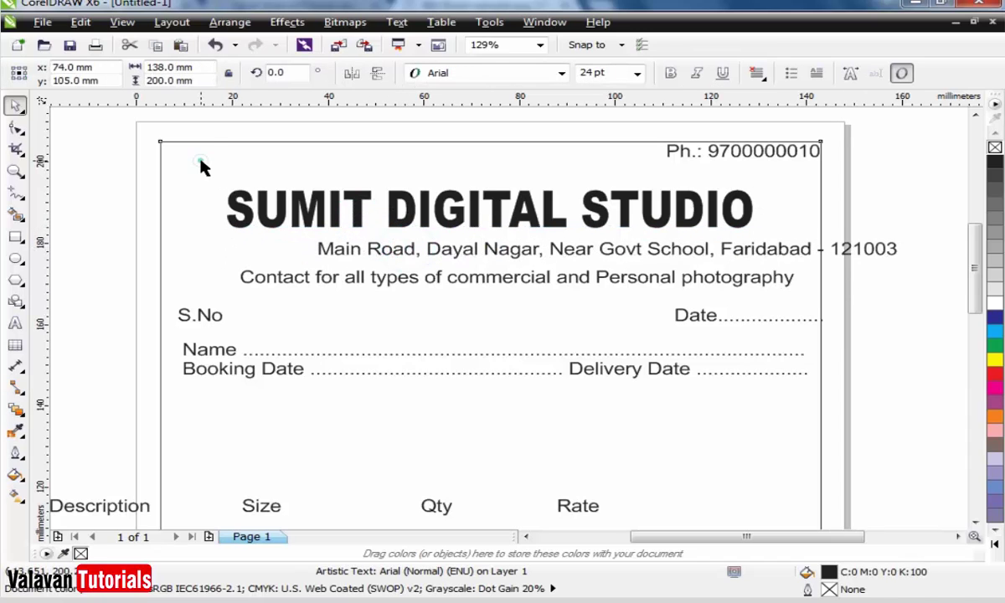
left_click(406, 256)
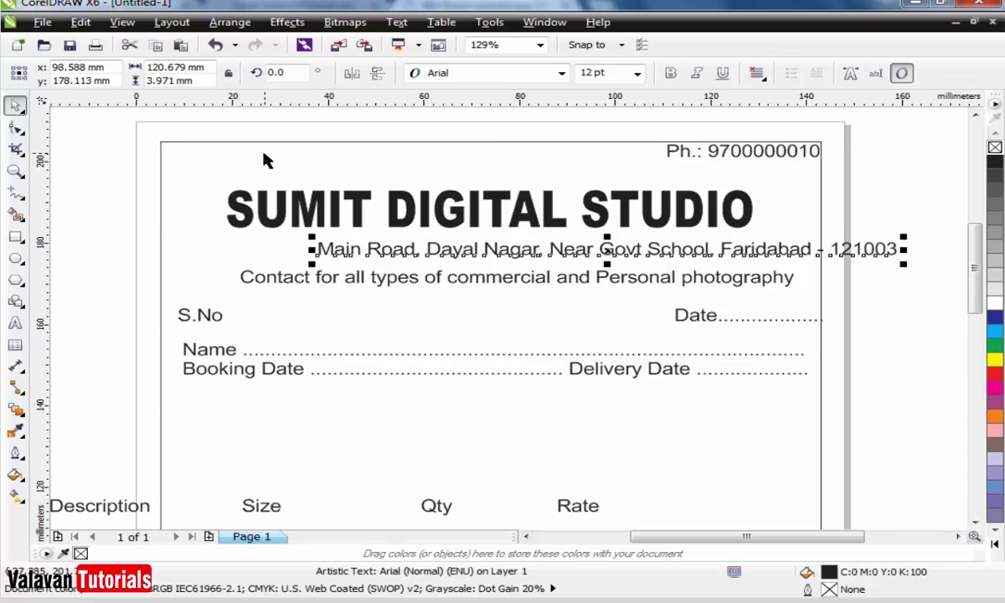
left_click(216, 158)
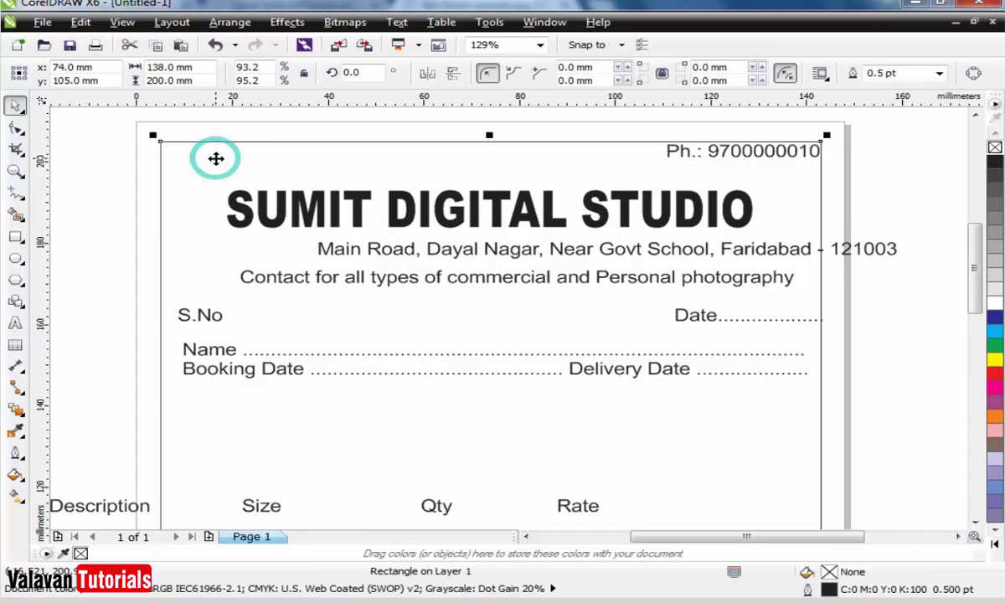
left_click(891, 249, "shift")
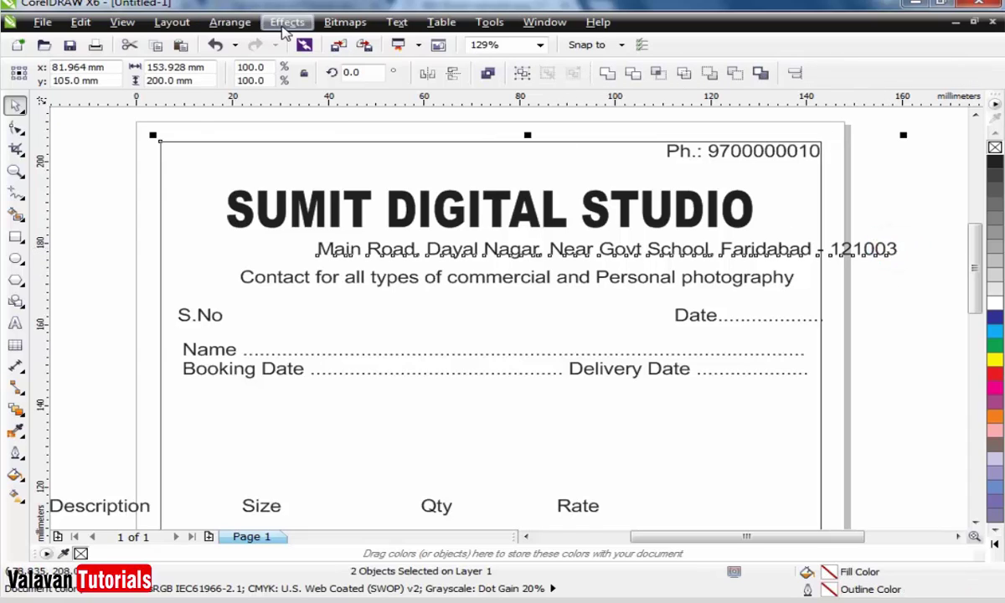
left_click(229, 22)
mouse_move(385, 84)
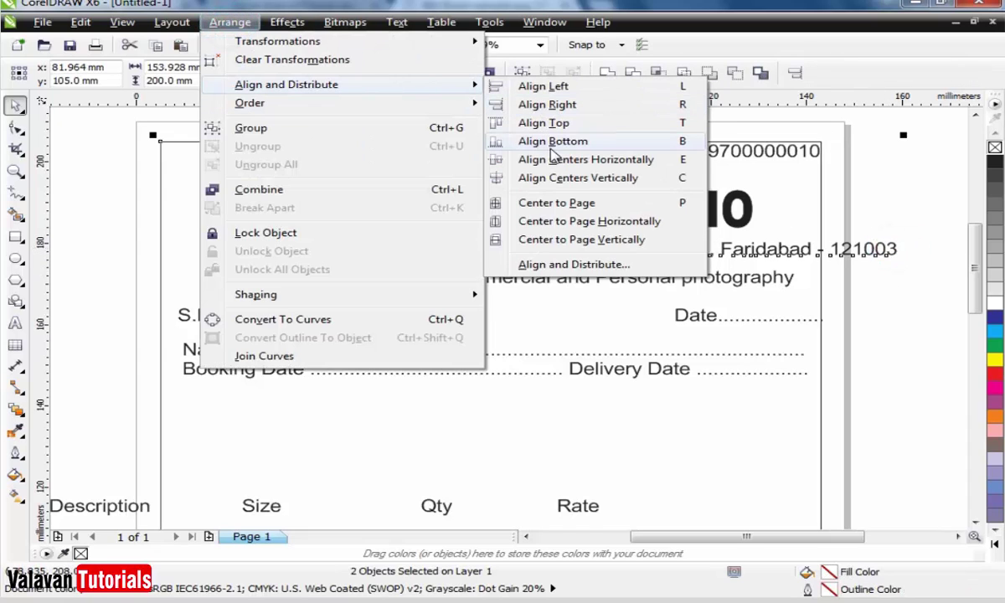
left_click(521, 178)
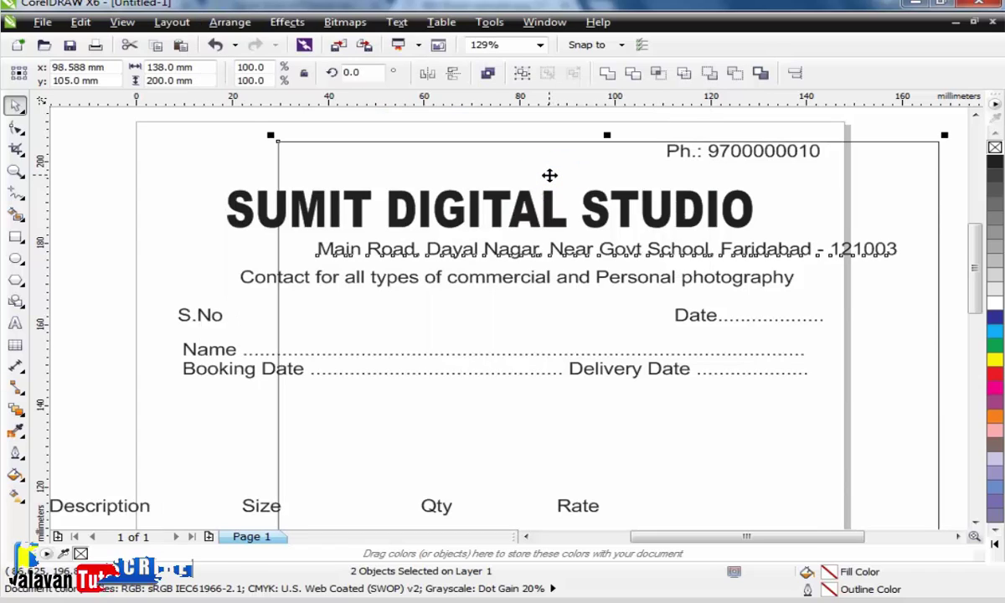
key("ctrl+z")
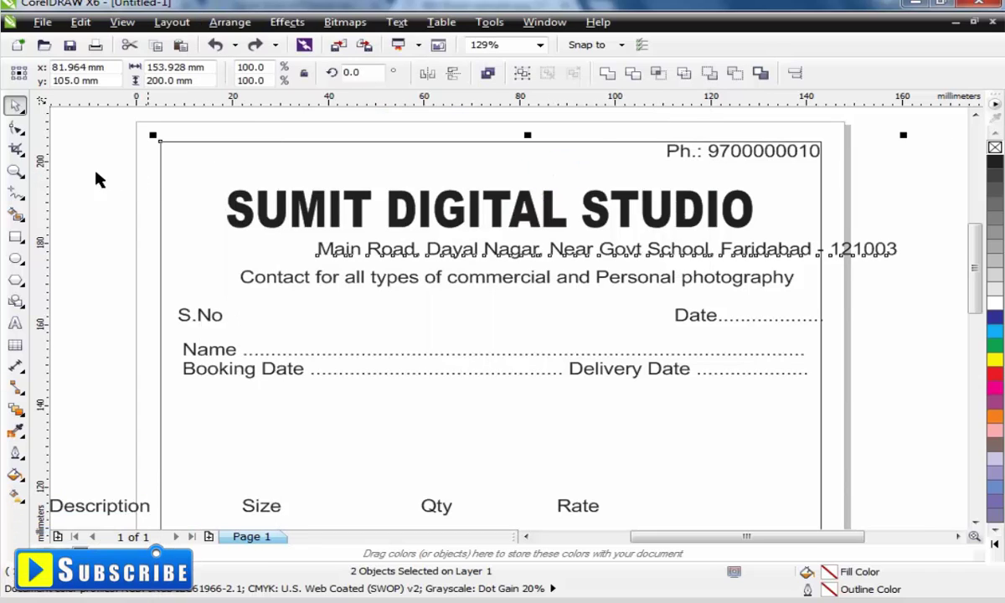
left_click(89, 173)
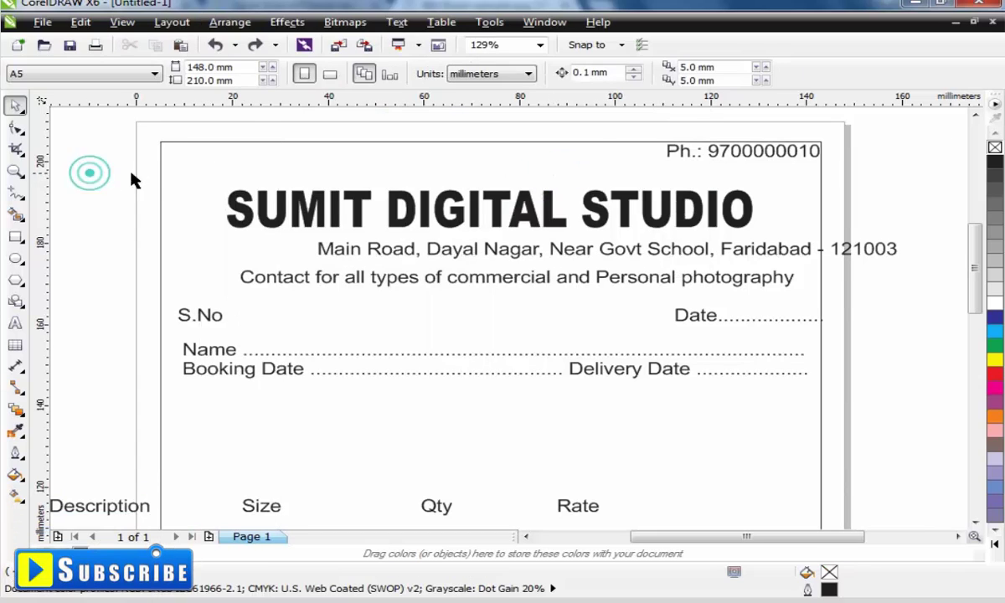
Align the address line to the border rectangle with Align Centers Vertically, using the rectangle as the reference.
left_click(435, 251)
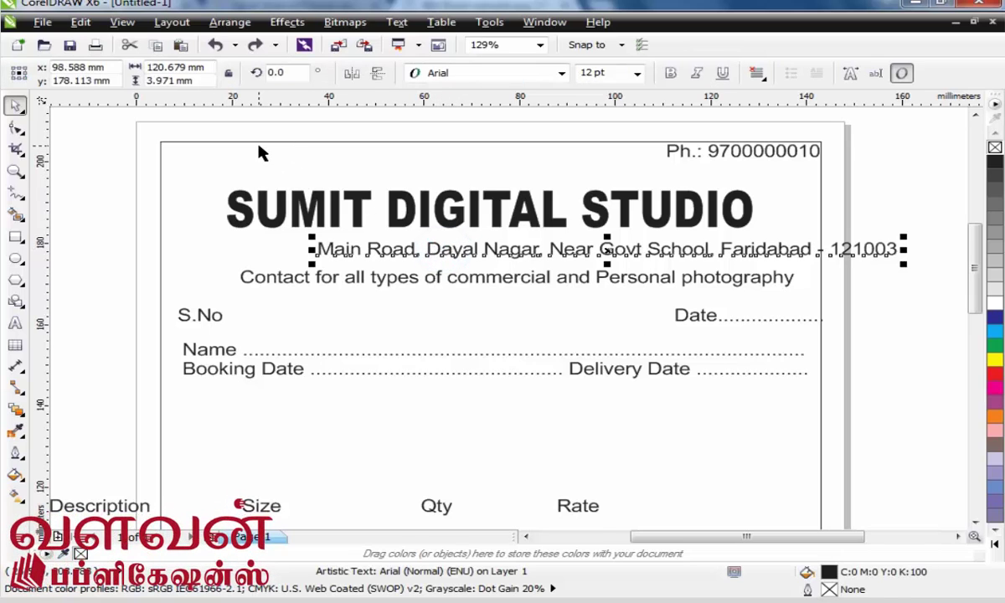
left_click(258, 141, "shift")
left_click(229, 22)
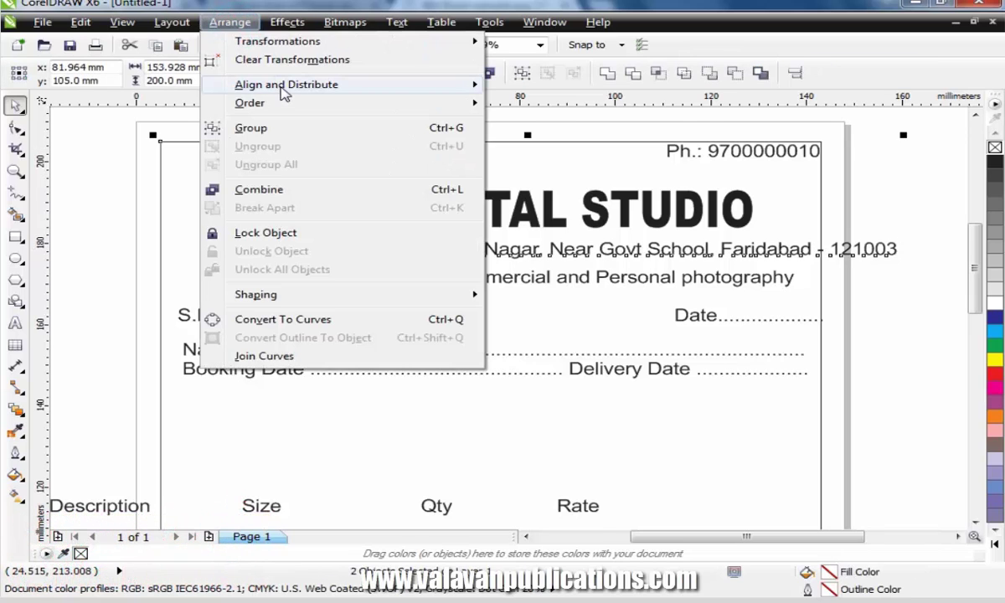
mouse_move(353, 89)
left_click(549, 173)
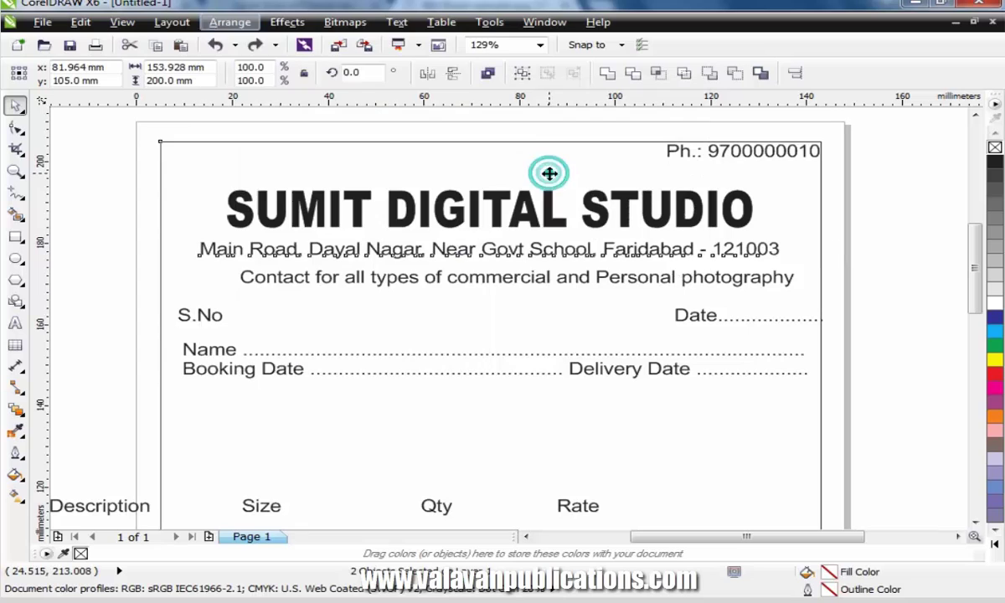
left_click(68, 249)
Make the "Contact for all types of commercial and Personal photography" line bold and align it to the border rectangle's vertical centre line.
left_click(381, 283)
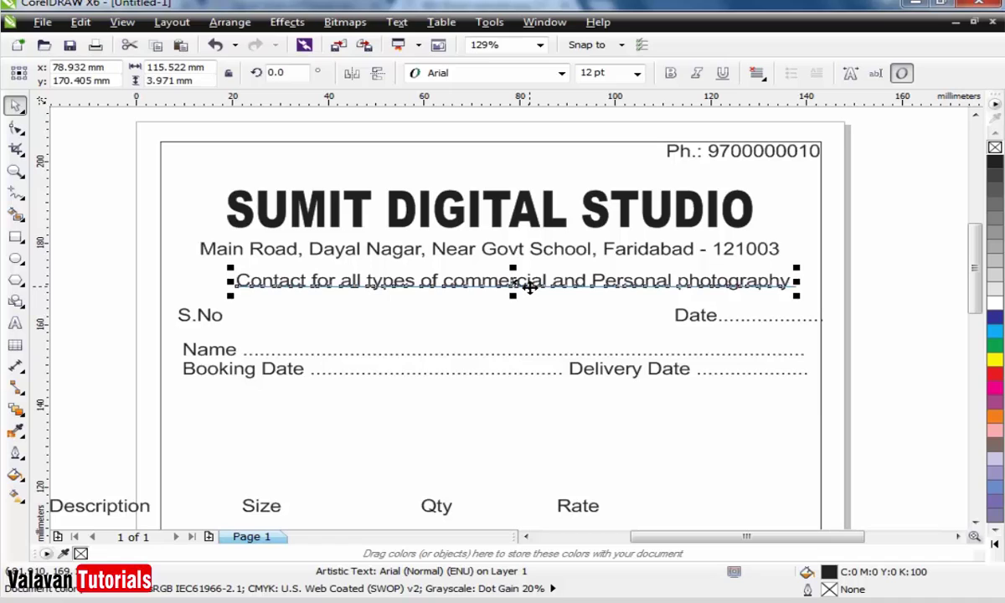
left_click(671, 74)
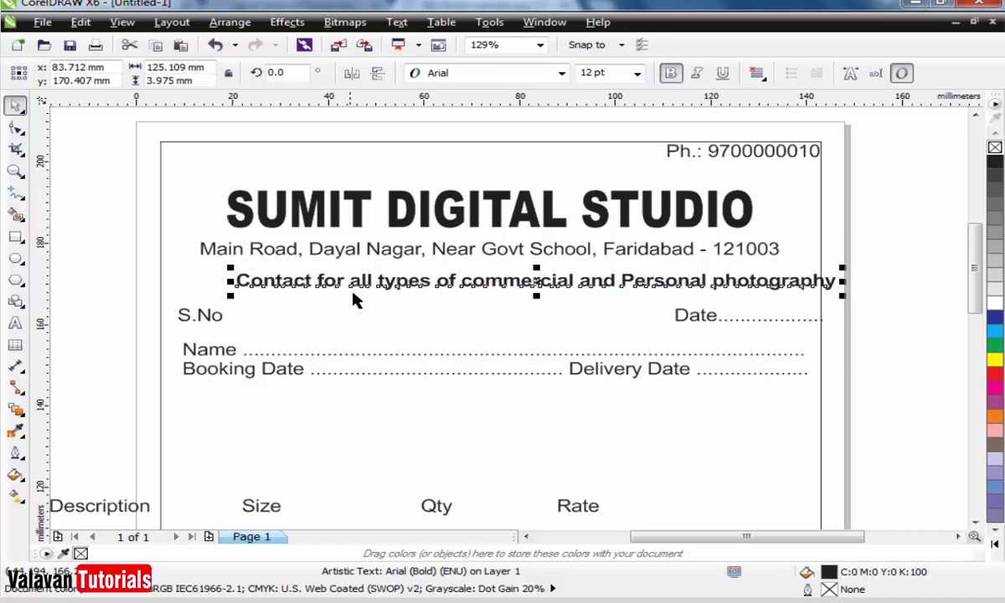
left_click(204, 288, "shift")
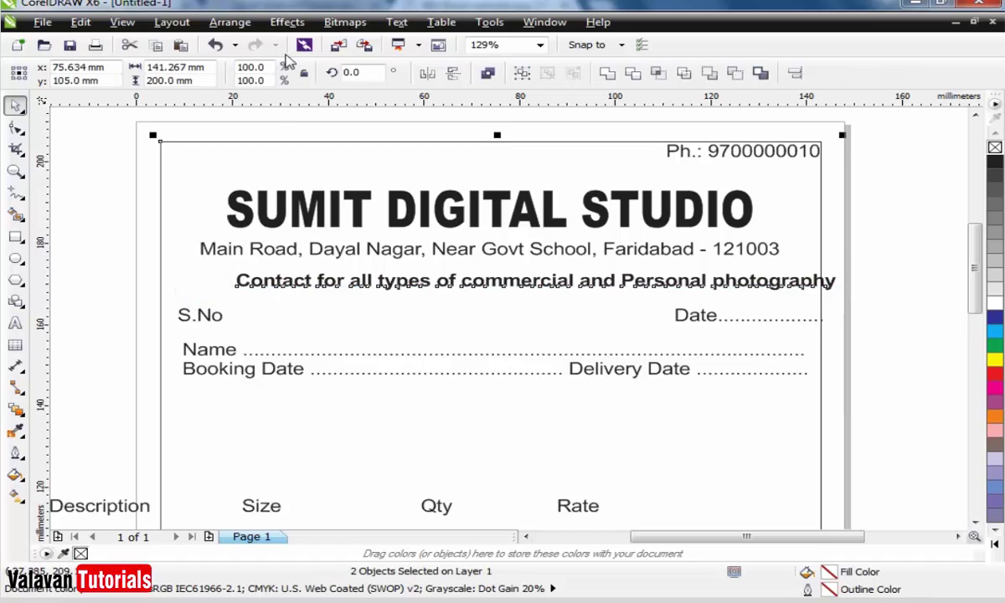
left_click(229, 23)
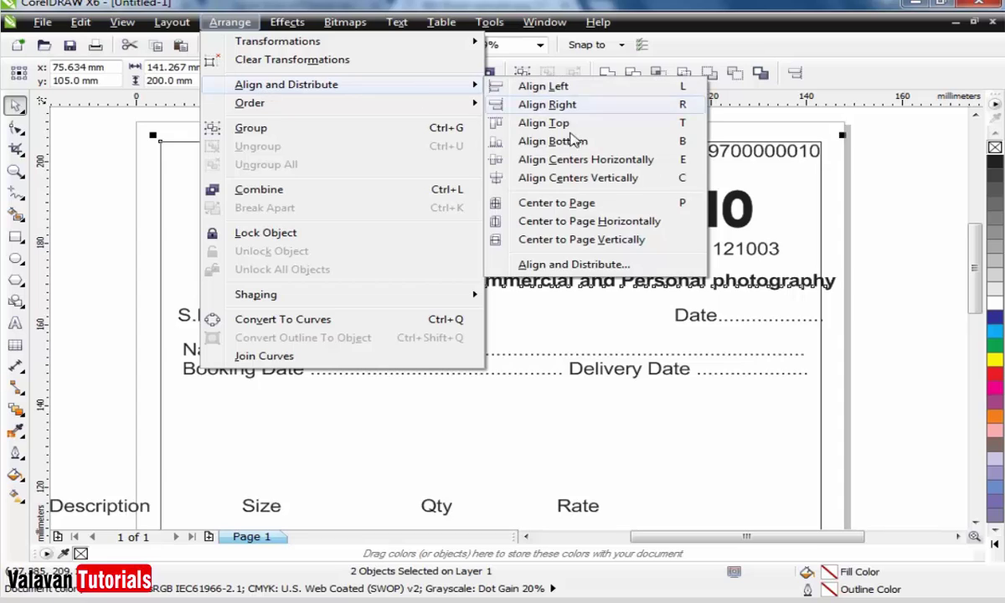
left_click(607, 178)
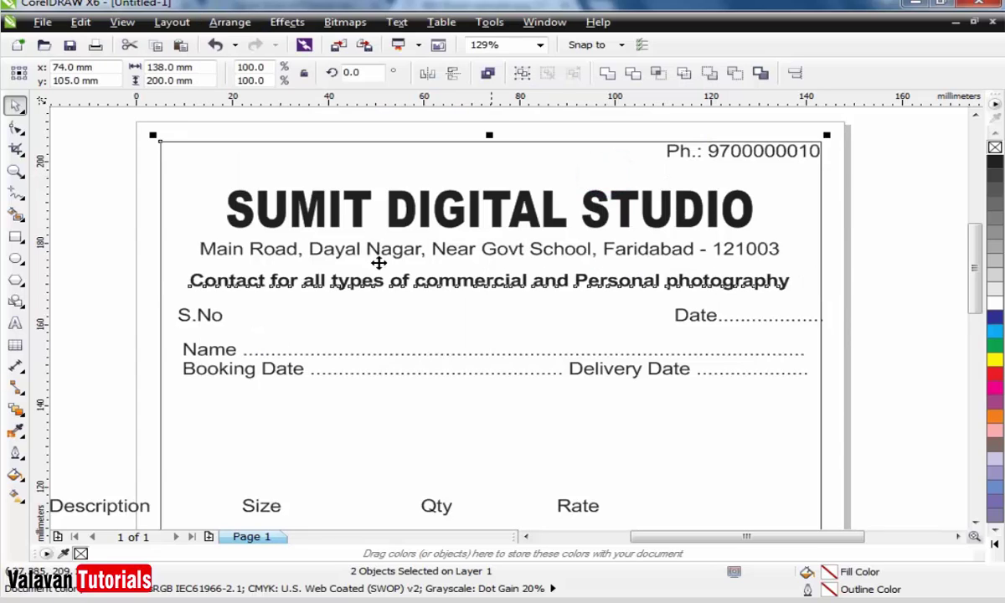
left_click(137, 287)
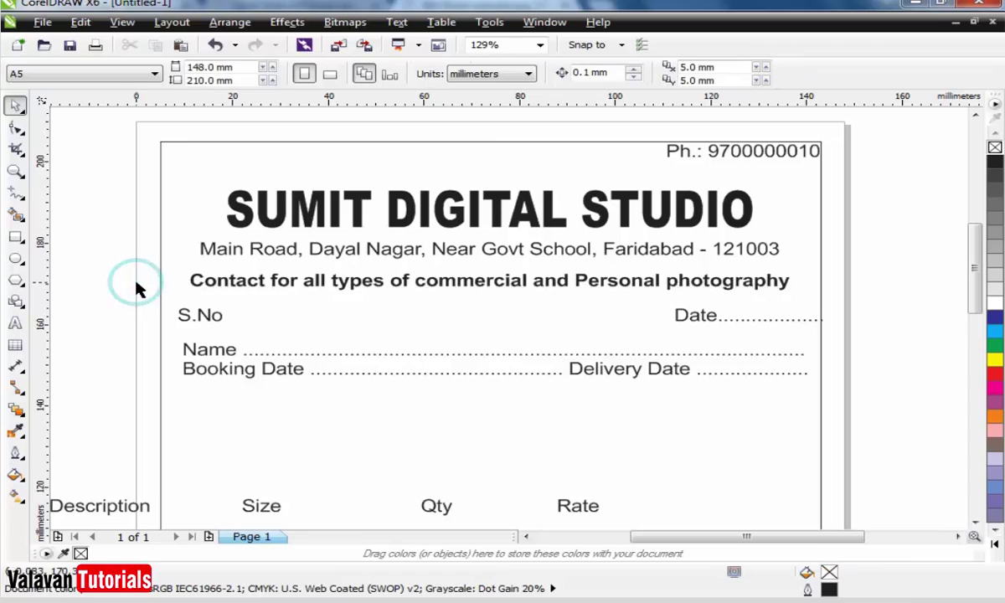
Draw a rectangle about 138 × 6 mm across the border's full width over the address line and check the Snap to options.
left_click(16, 241)
left_click_drag(159, 238, 823, 264)
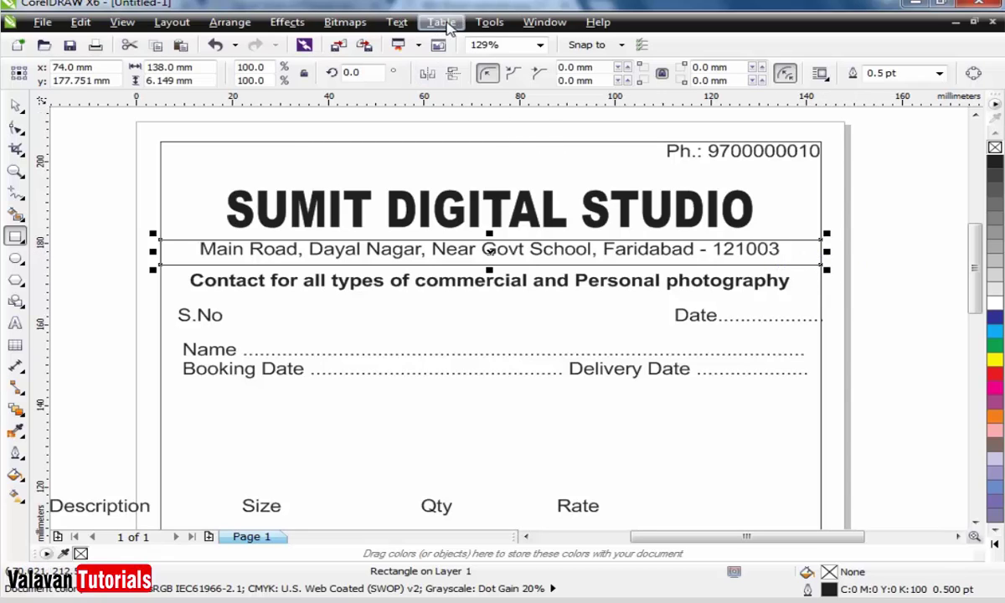
left_click(486, 26)
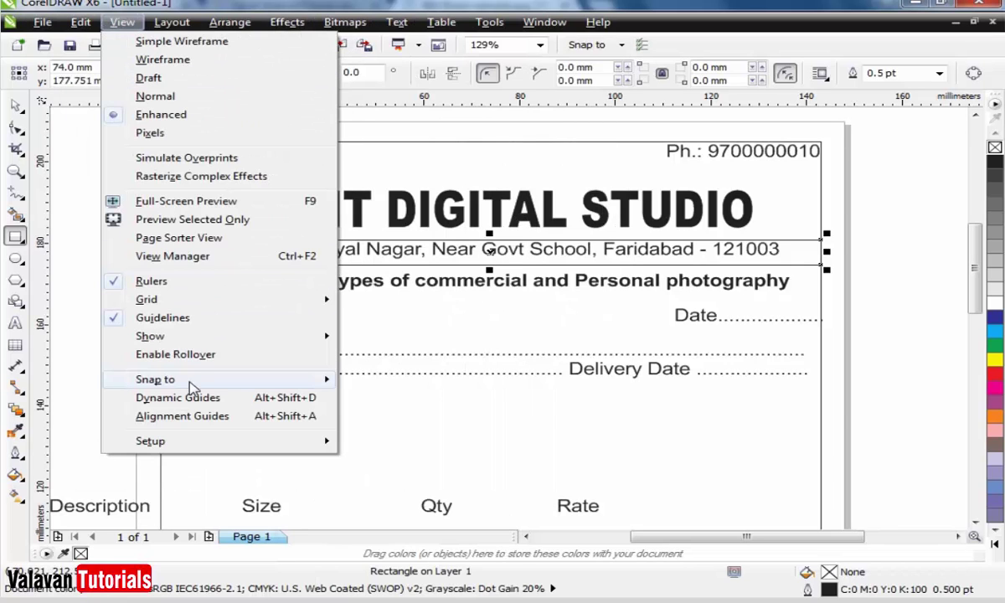
mouse_move(193, 389)
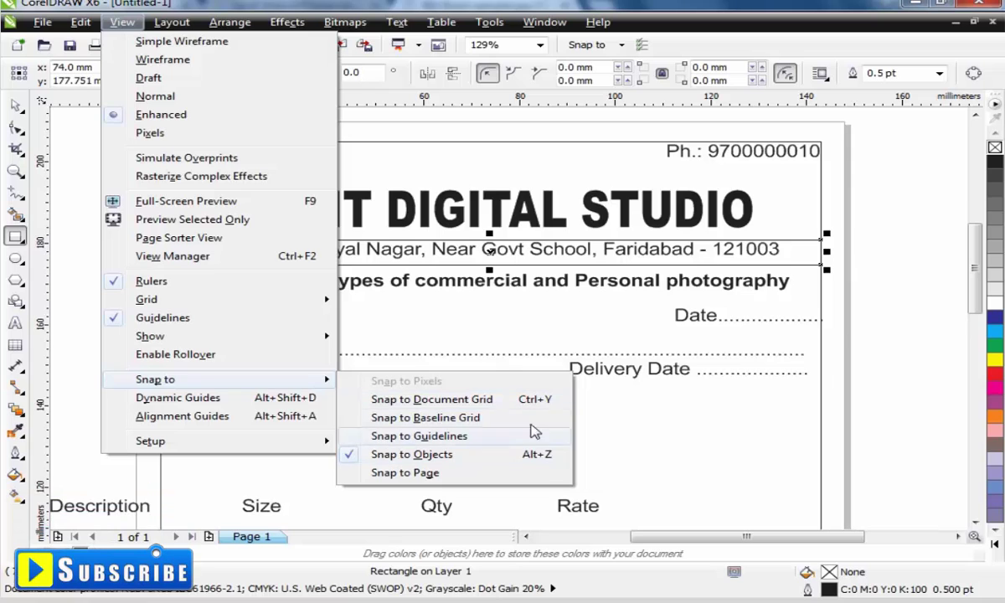
Move the narrow full-width rectangle straight down so that it frames the bold contact line.
left_click(16, 106)
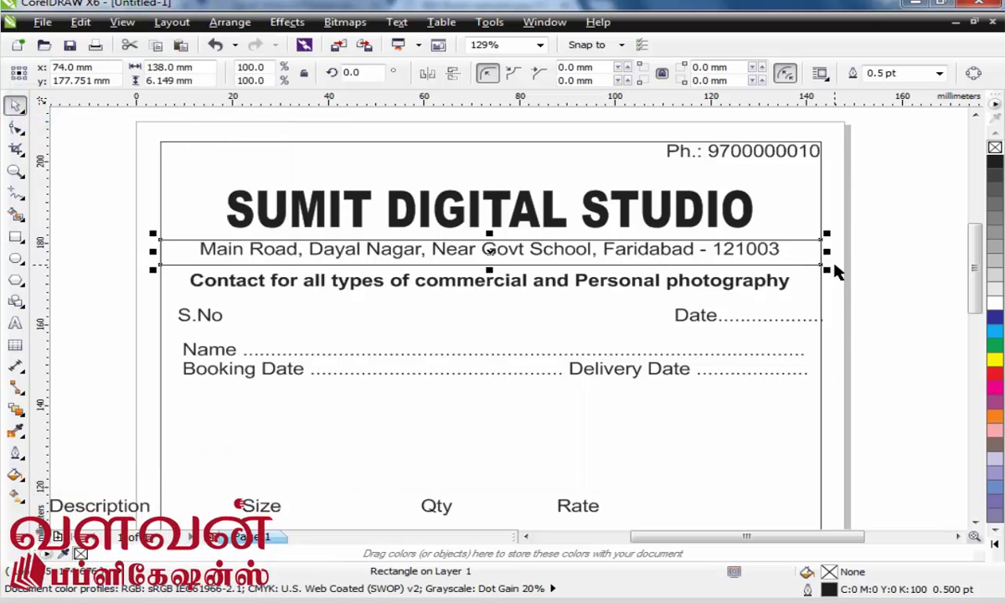
mouse_move(826, 251)
left_mouse_down()
mouse_move(854, 253)
mouse_move(829, 254)
left_mouse_up()
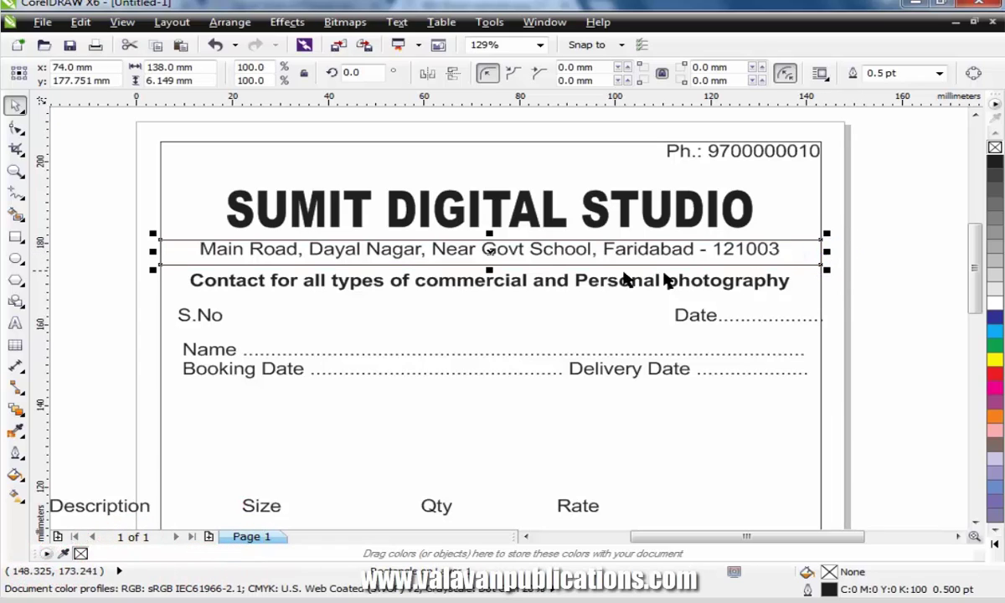
left_click_drag(492, 250, 495, 283)
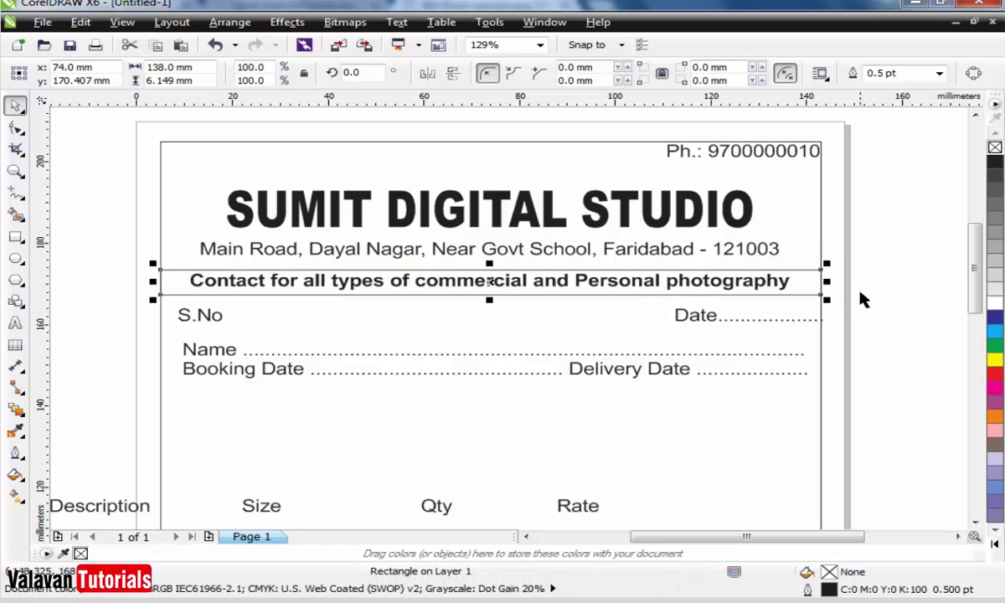
left_click(864, 300)
Align the contact line and its narrow rectangle with both Align Centers Vertically and Align Centers Horizontally.
left_click_drag(878, 310, 112, 265)
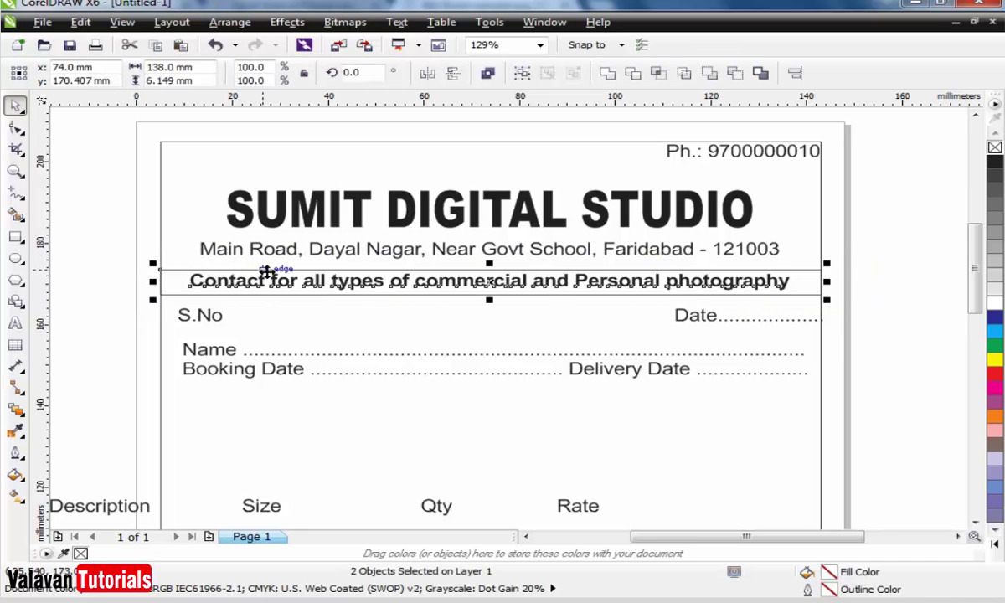
left_click(230, 22)
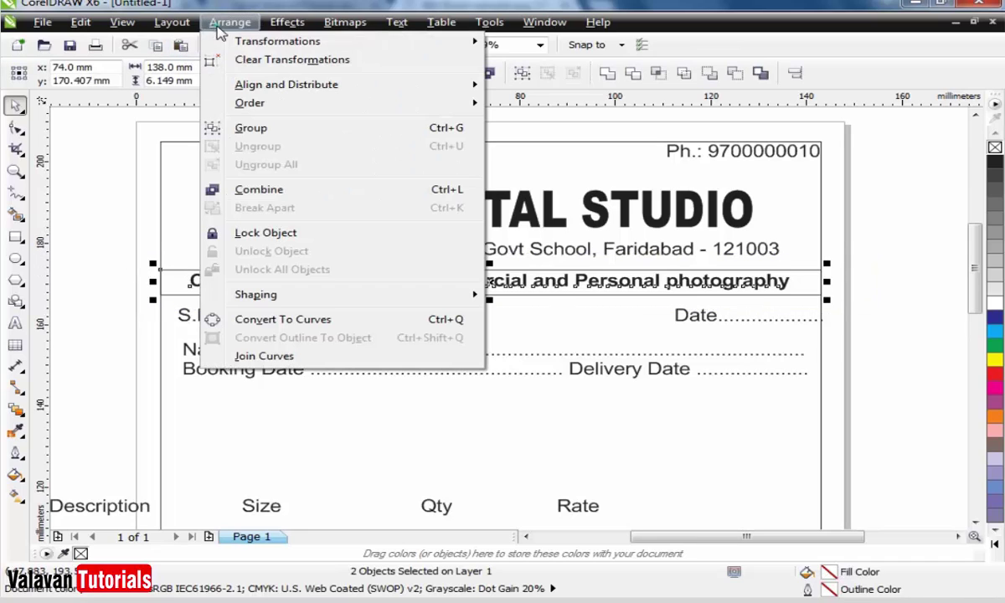
mouse_move(259, 86)
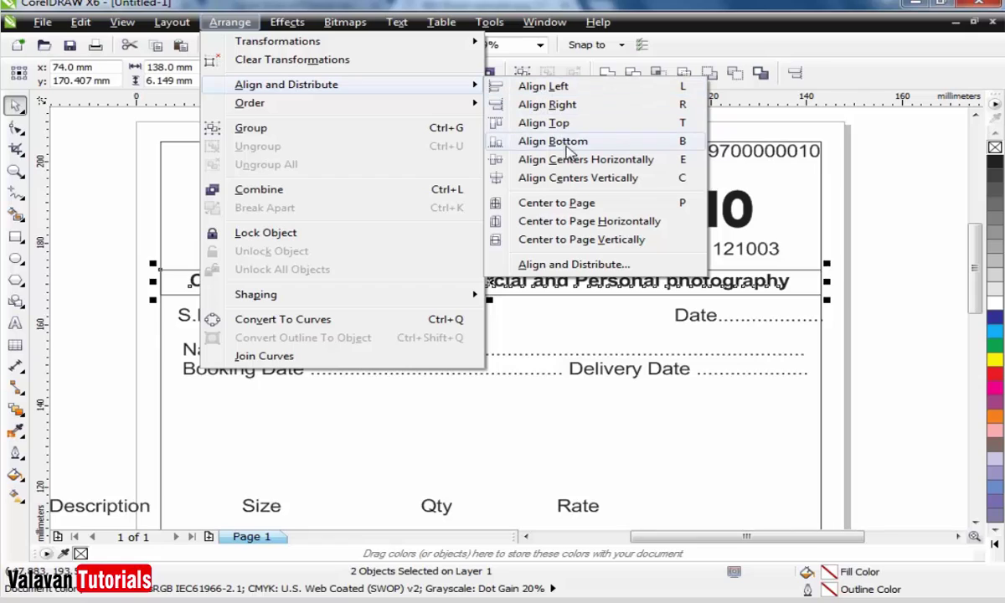
left_click(576, 179)
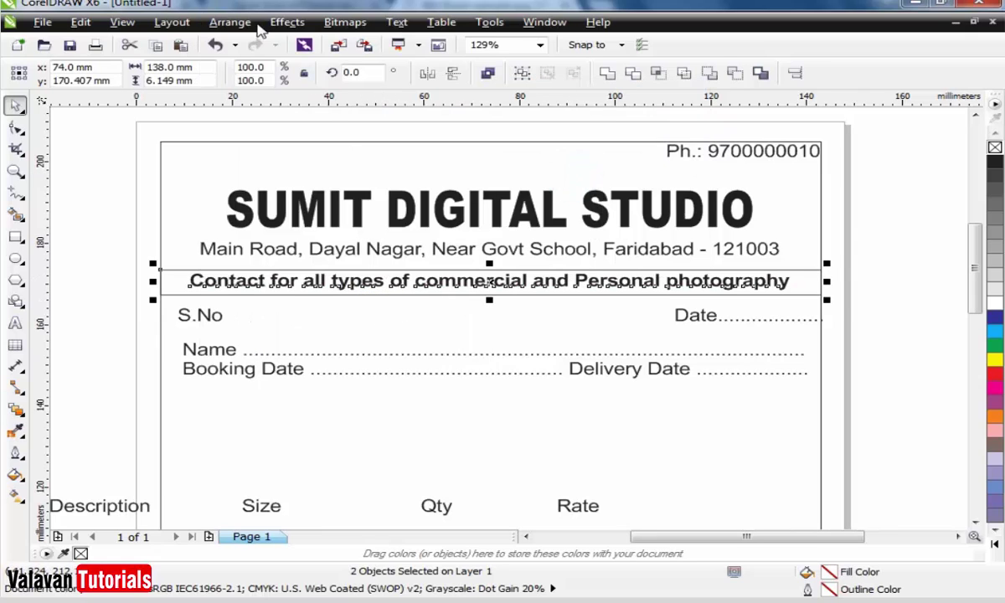
left_click(228, 22)
mouse_move(264, 85)
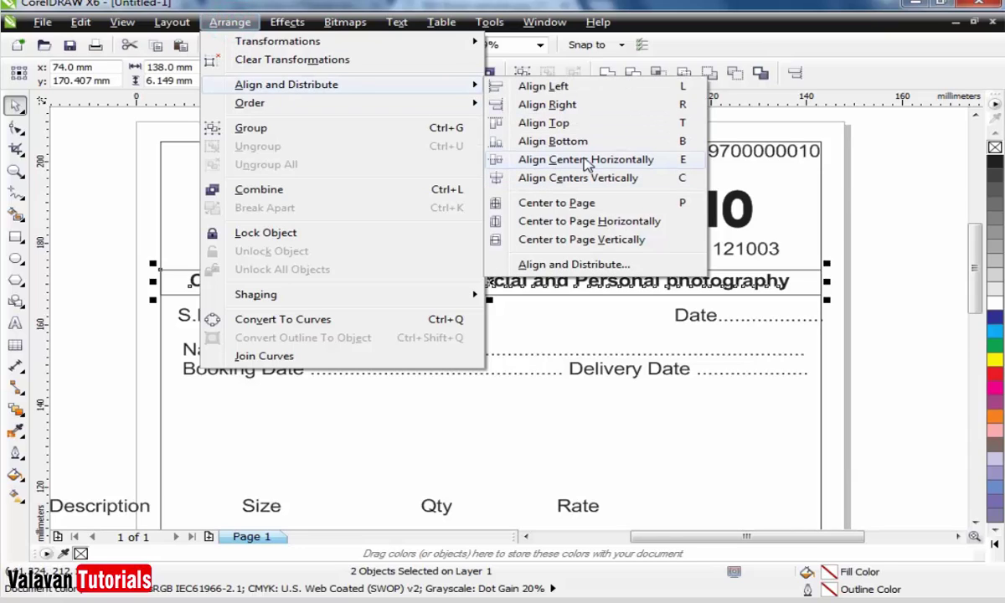
left_click(585, 160)
left_click(893, 276)
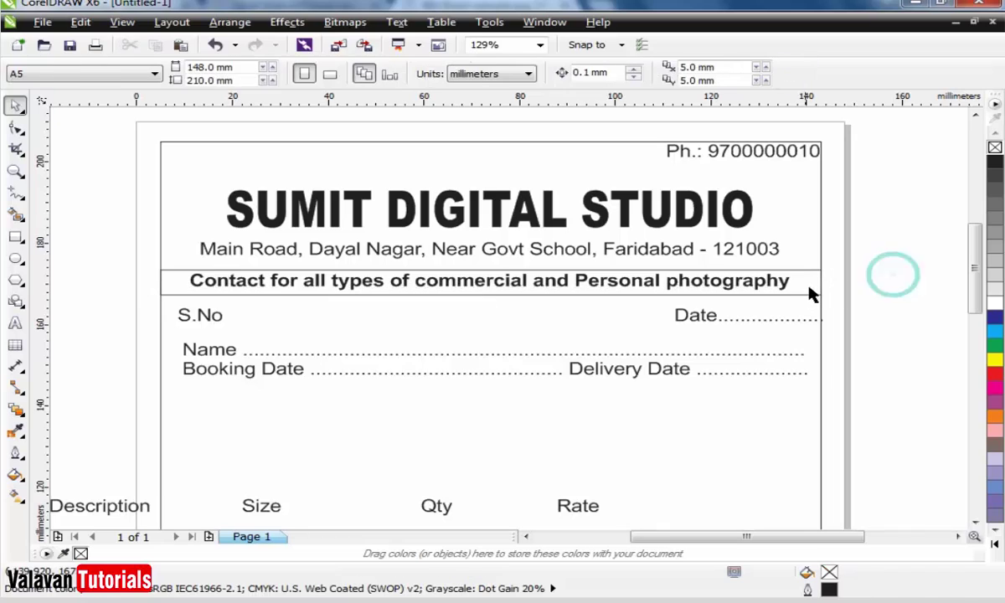
left_click(810, 282)
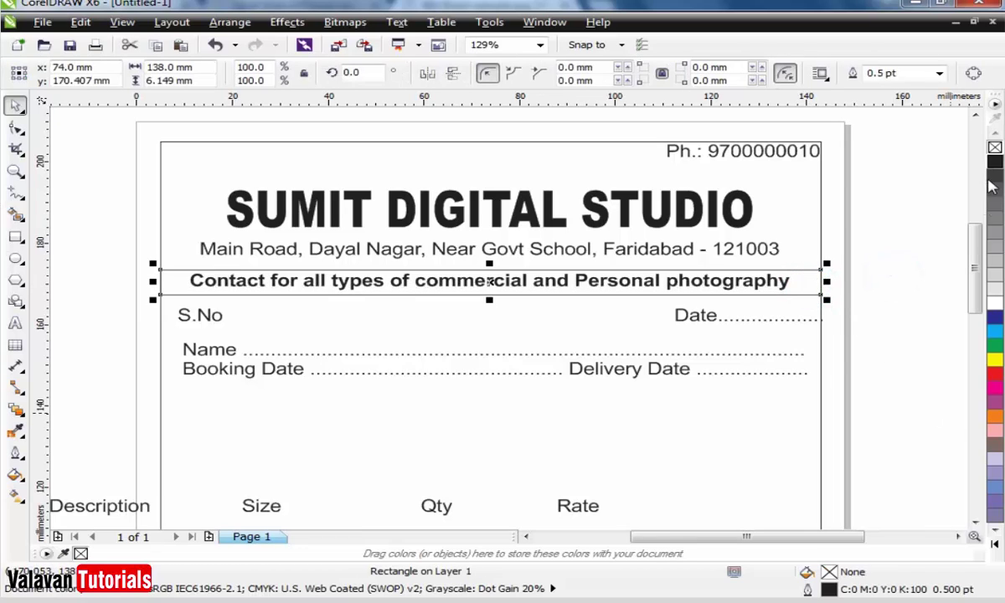
left_click(996, 104)
left_click(904, 464)
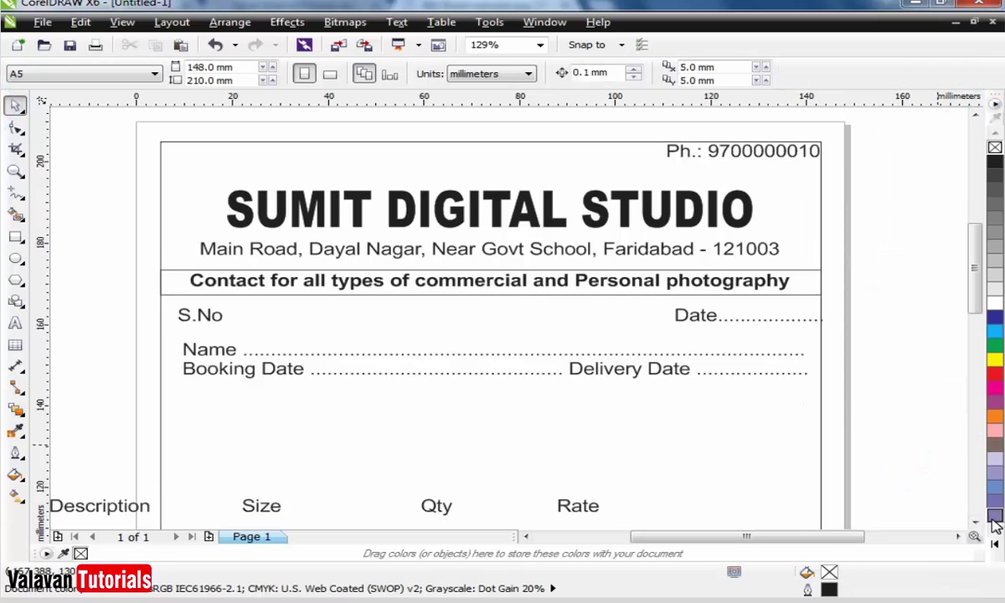
Fill the narrow full-width rectangle around the contact line with solid black (K 100).
left_click(996, 544)
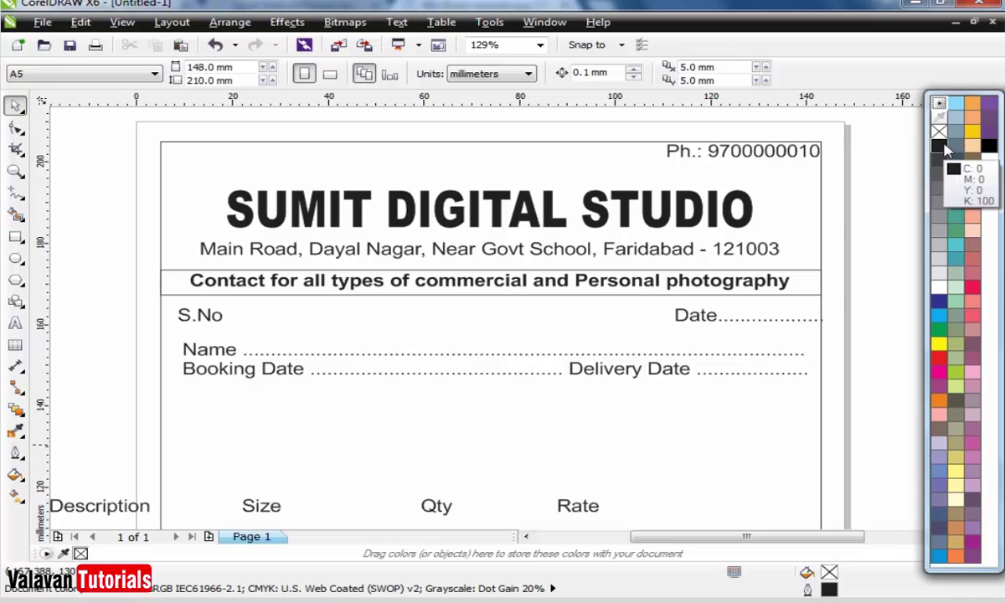
left_click(819, 282)
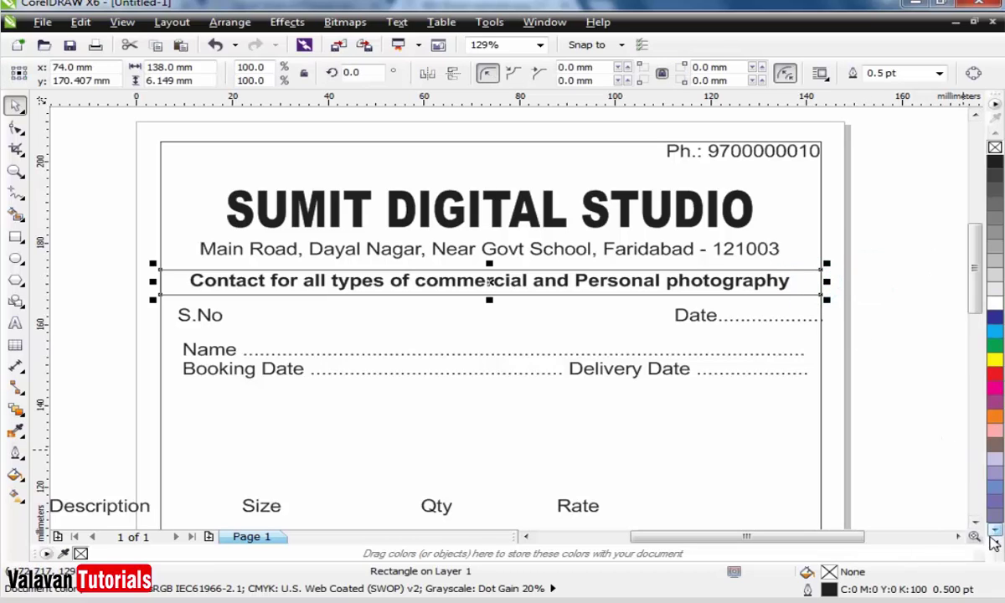
left_click(994, 533)
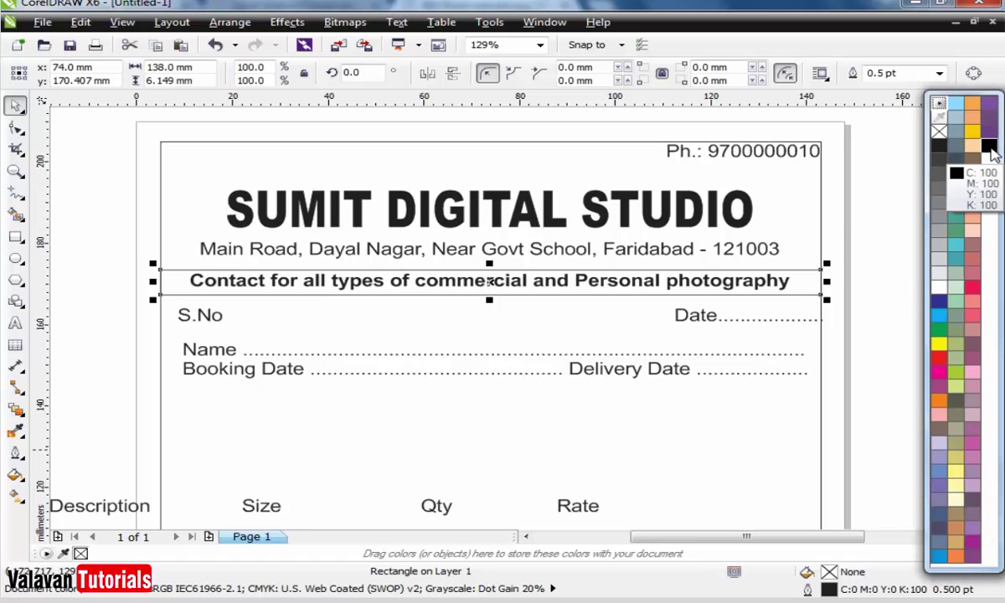
left_click(941, 148)
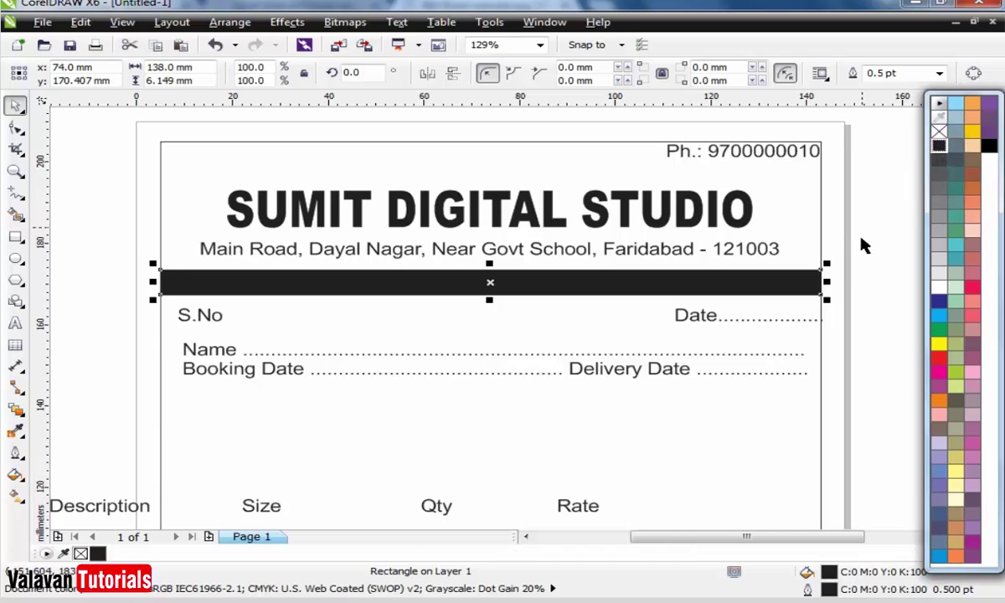
left_click(864, 243)
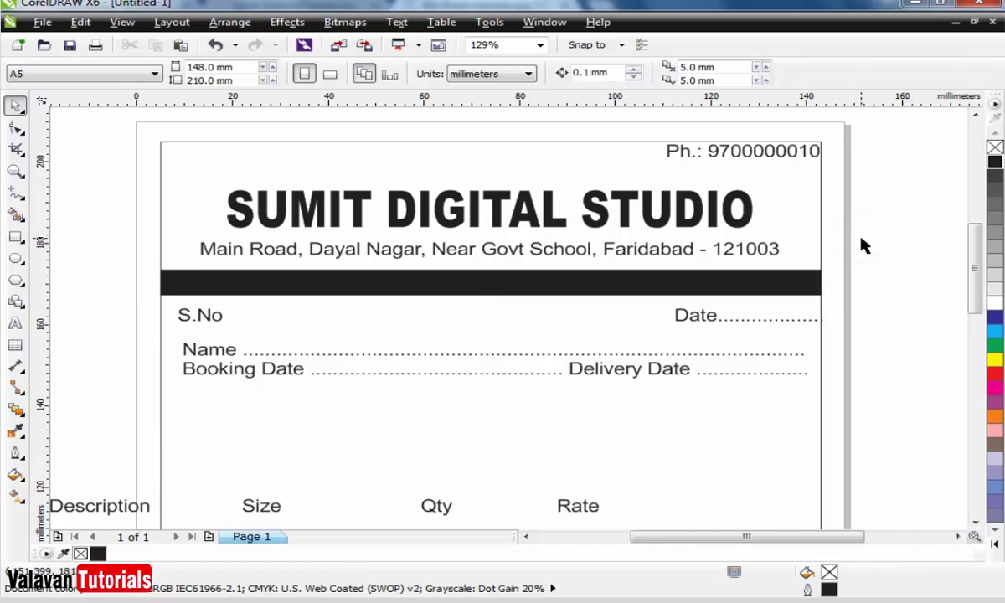
left_click(862, 243)
left_click(586, 290)
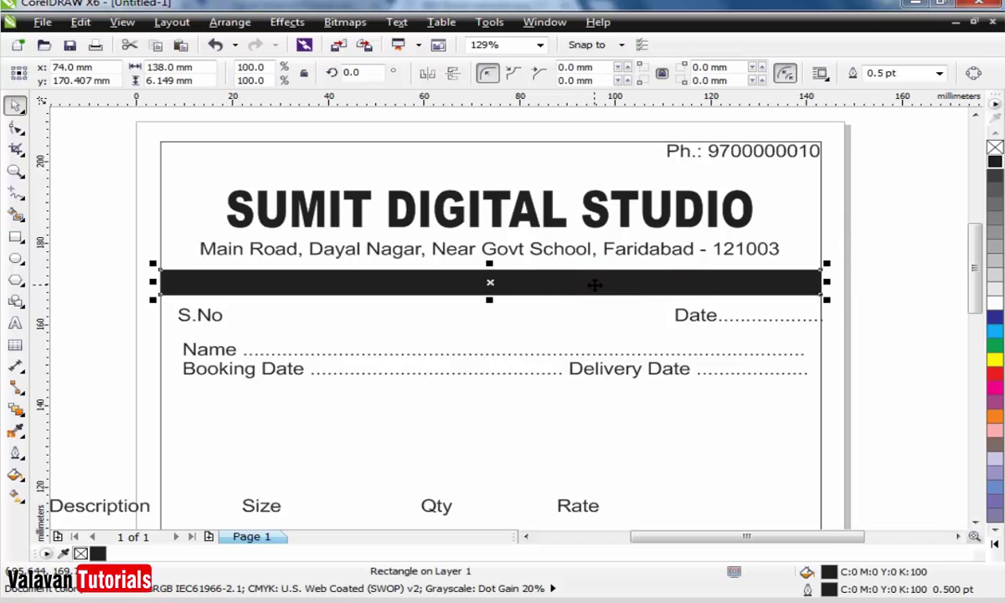
left_click(882, 310)
left_click(498, 283)
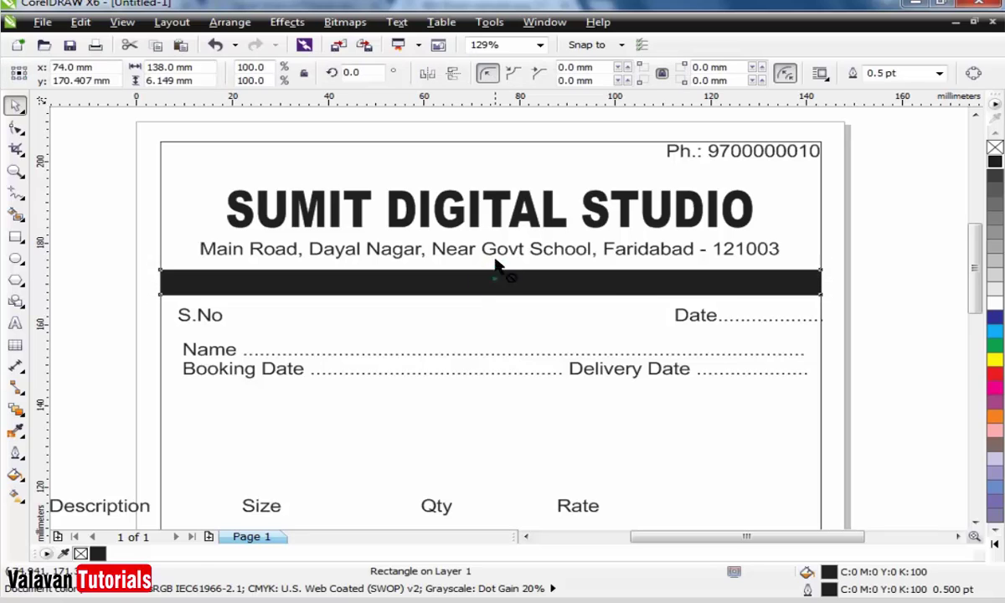
left_click_drag(498, 276, 501, 231)
key("ctrl+z")
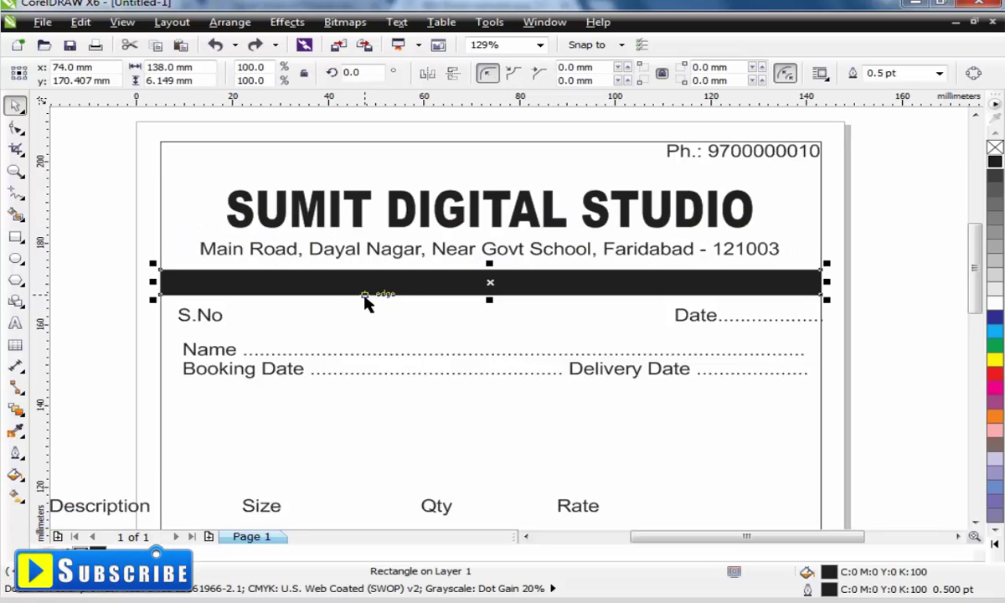
left_click(95, 278)
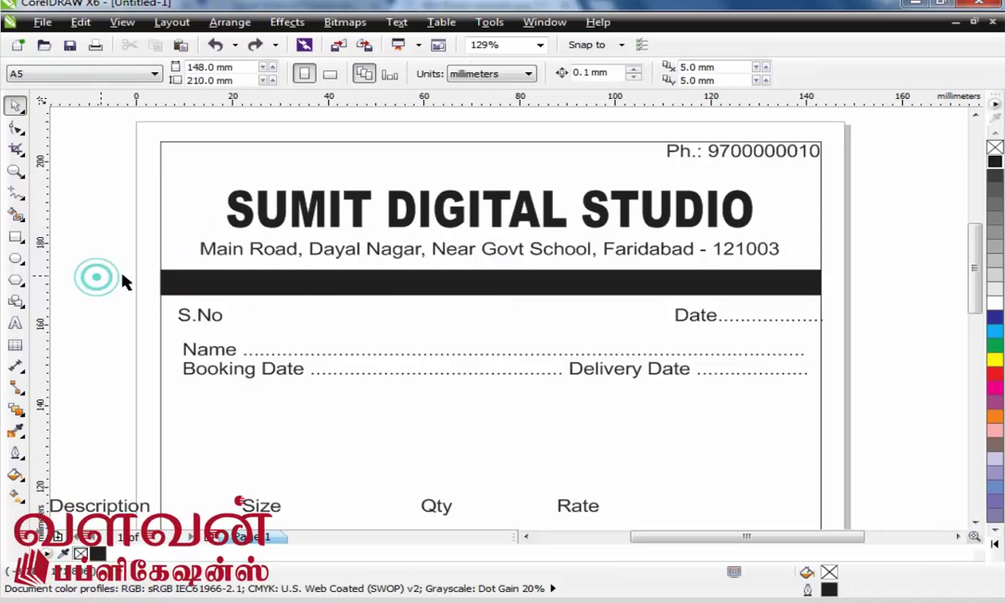
left_click(366, 285)
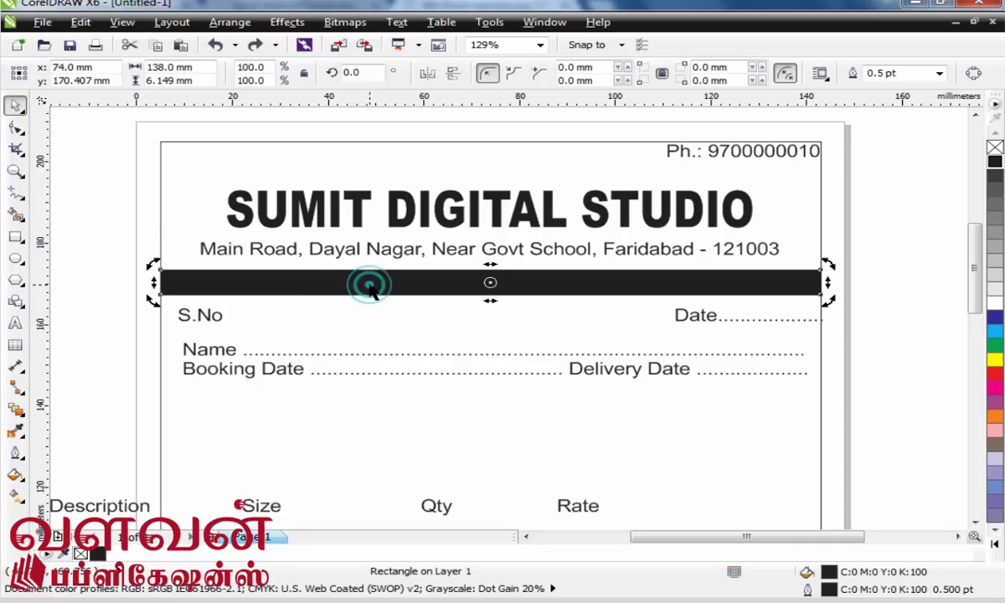
left_click(128, 287)
Send the black bar to the back of the page, behind the contact line.
left_click(216, 289)
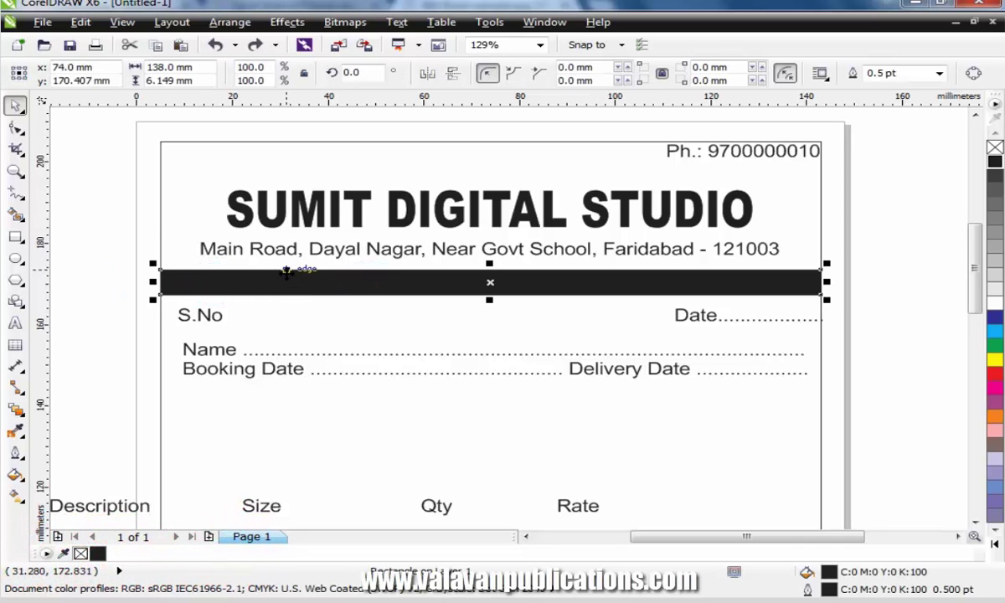
left_click(230, 22)
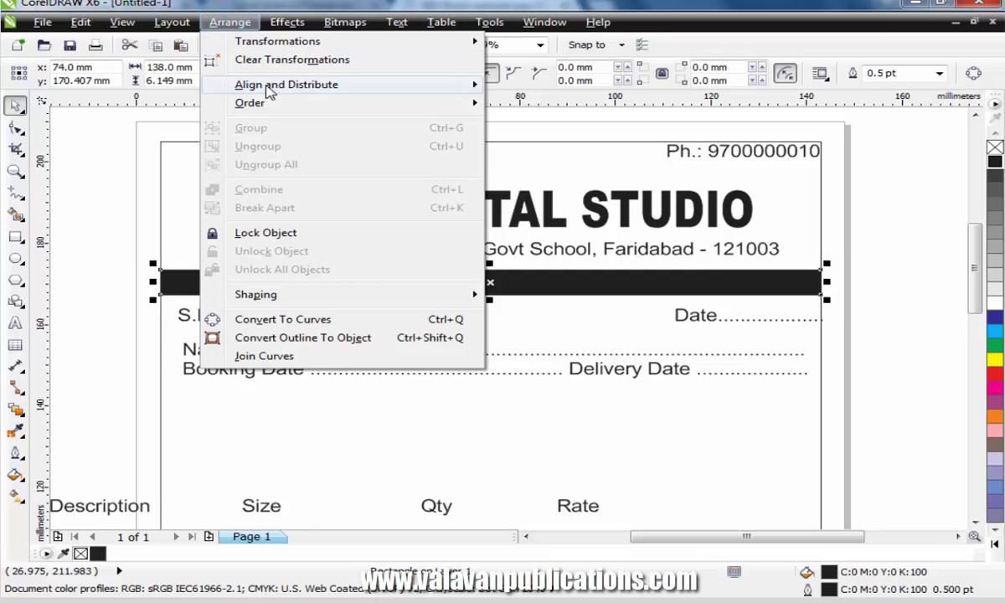
mouse_move(281, 103)
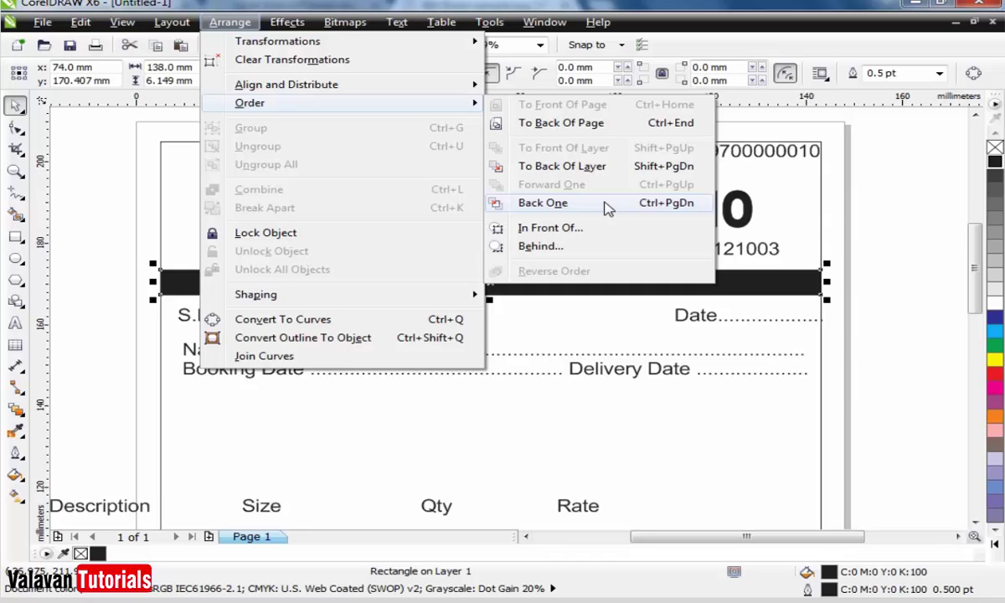
left_click(634, 124)
left_click(117, 303)
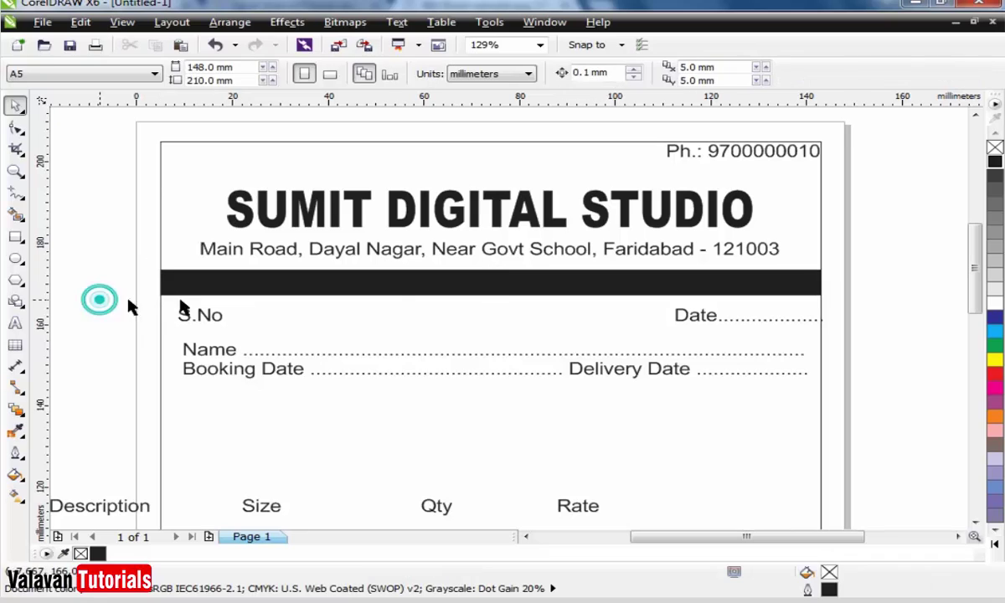
Fill the contact line's text on the black bar with white.
left_click(394, 285)
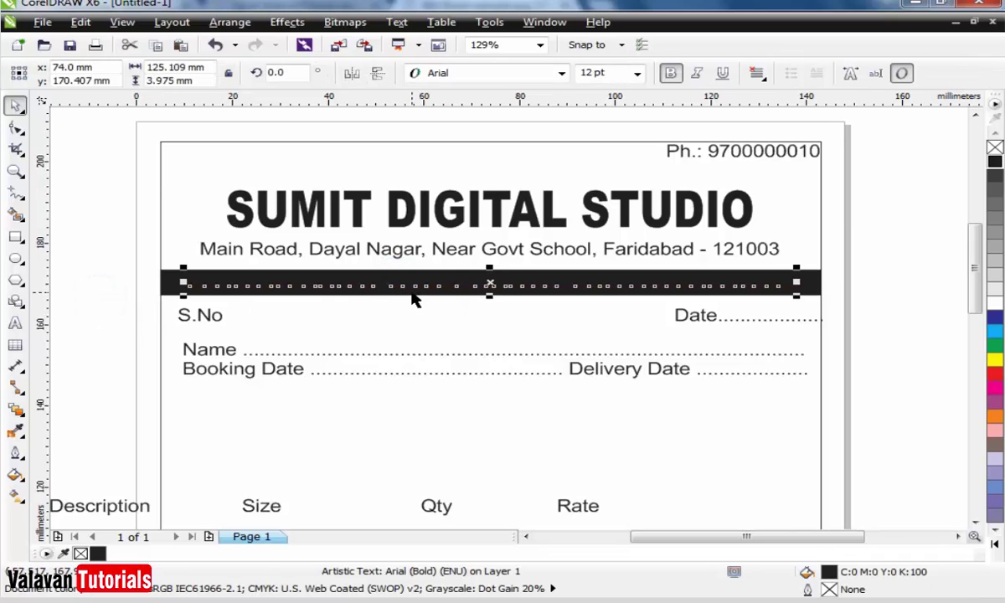
left_click(995, 303)
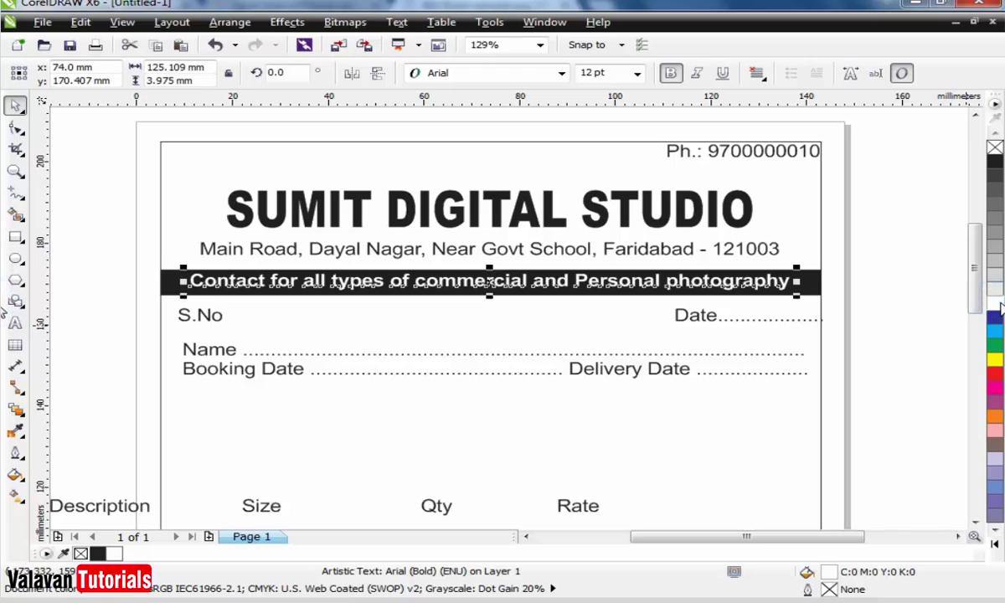
left_click(922, 310)
Align the Name, Booking Date and Delivery Date text block to the border rectangle's vertical centre line.
scroll(433, 407, "down", 2)
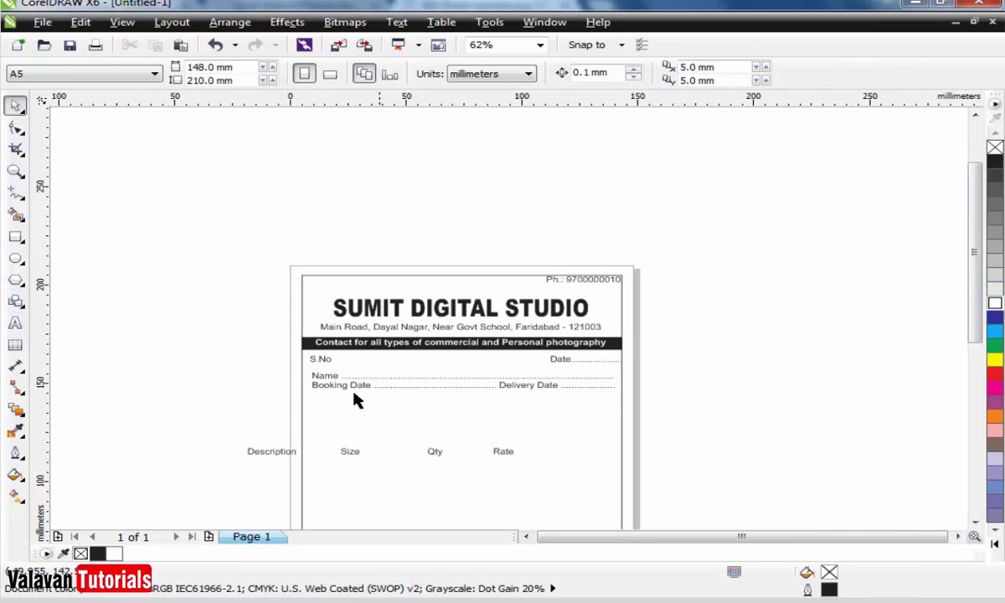
key("z")
left_click_drag(269, 298, 549, 437)
key("space")
left_click(218, 310)
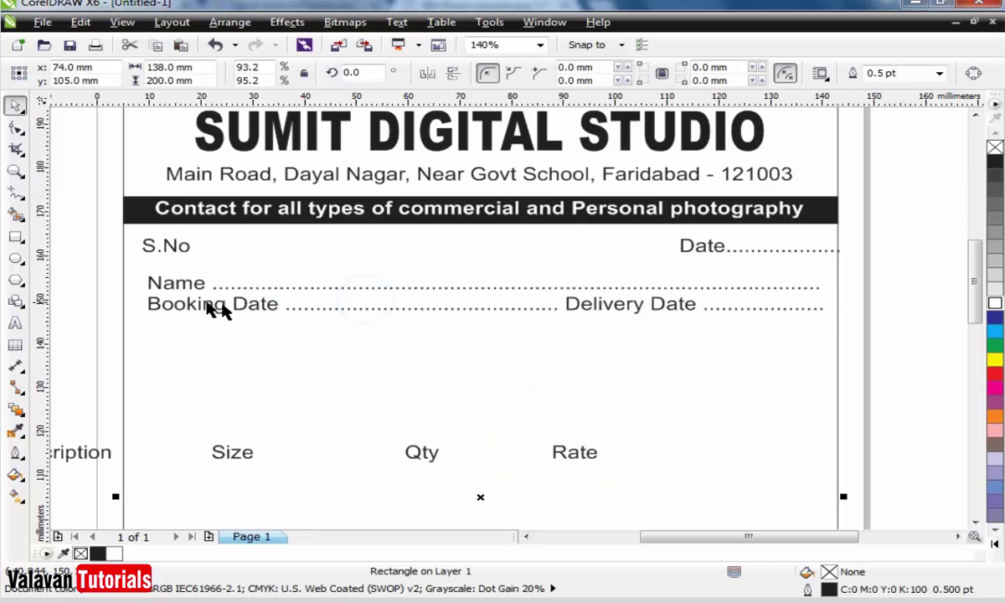
left_click(202, 300)
left_click(181, 345, "shift")
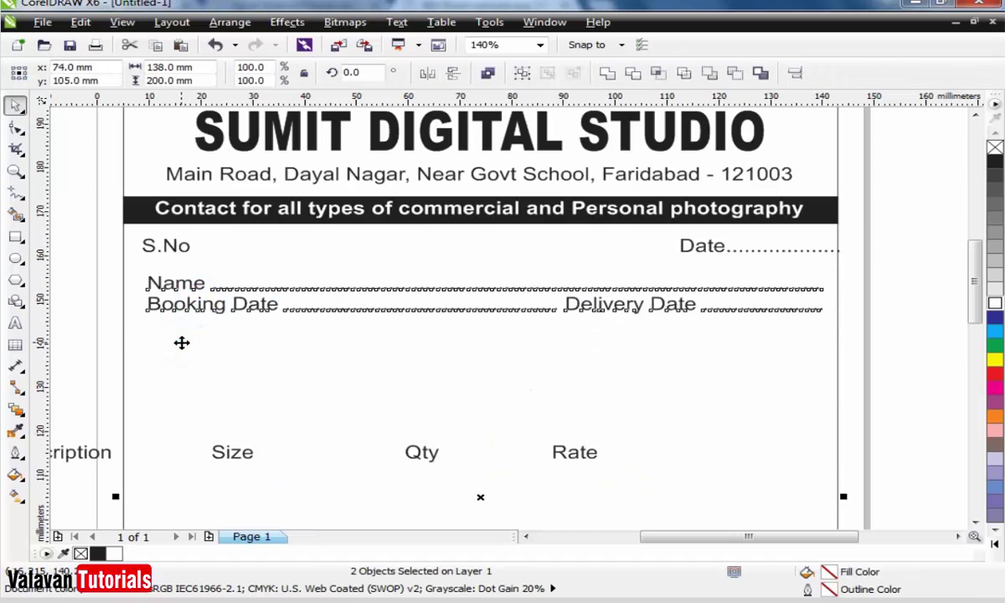
left_click(75, 307)
left_click(209, 310)
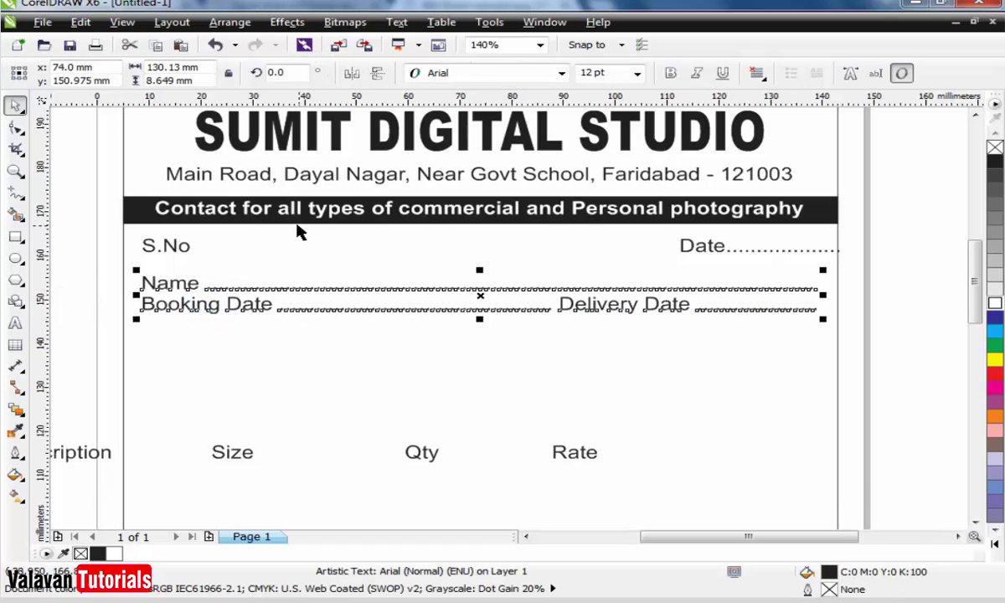
Increase the line spacing between the Name and Booking Date lines with the Shape tool, making the text block about 14 mm high.
left_click(17, 128)
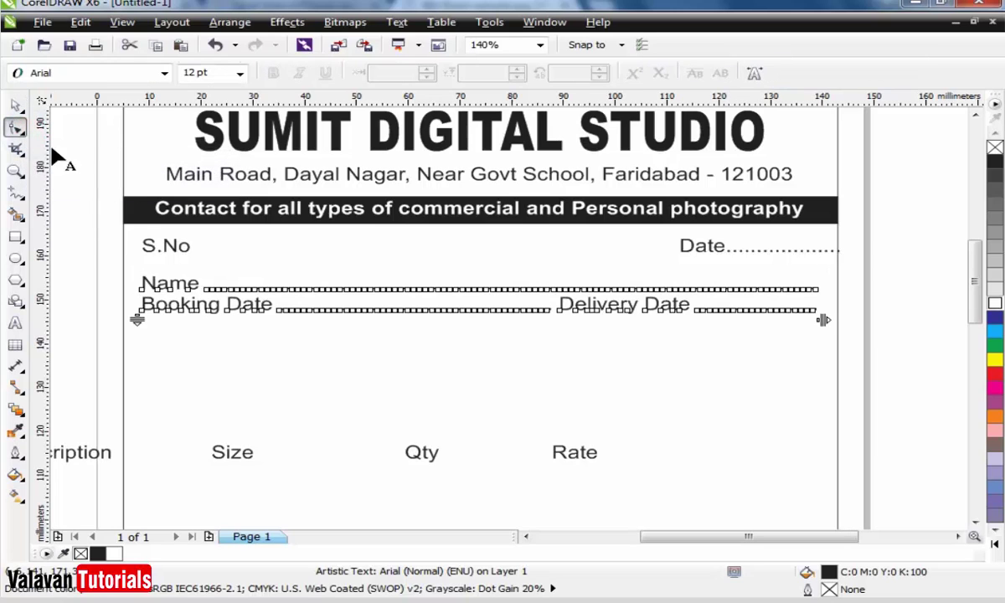
left_click_drag(136, 319, 139, 356)
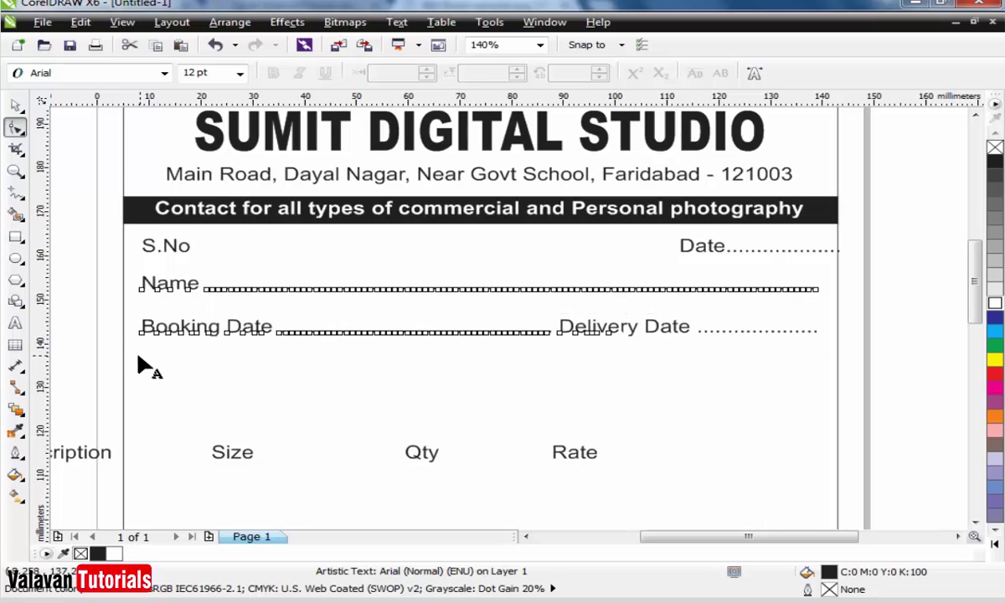
left_click(16, 107)
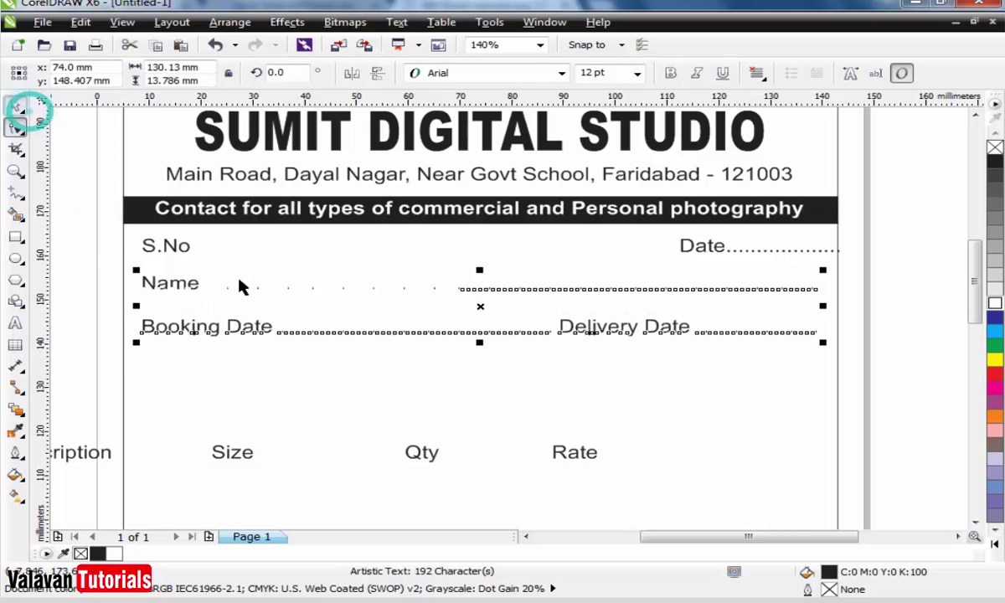
left_click(894, 382)
Align the Description, Size, Qty and Rate headings at their bottoms and move them inside the border below the Booking Date line.
scroll(820, 392, "down", 3)
key("z")
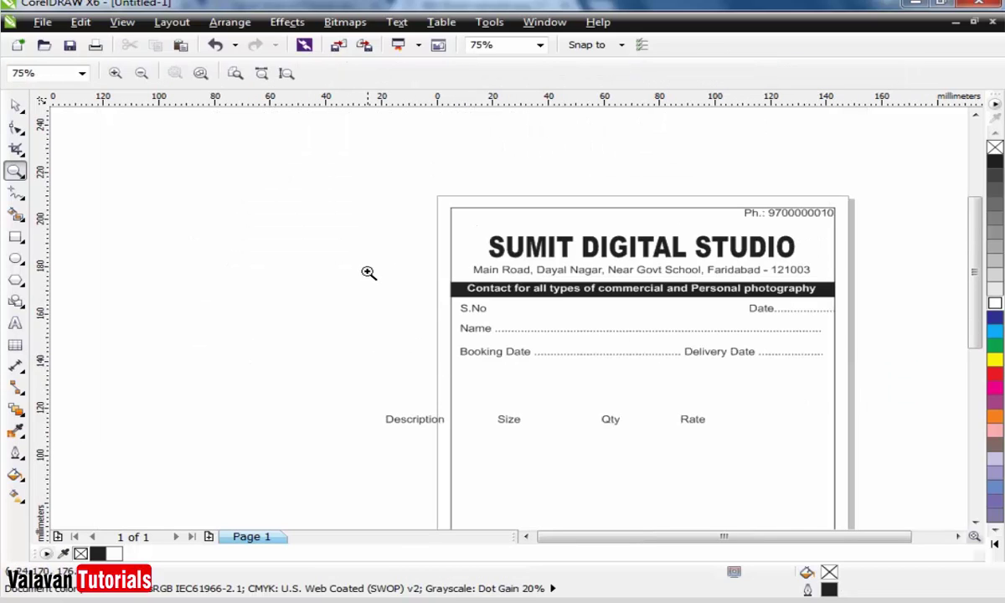
left_click_drag(368, 271, 865, 475)
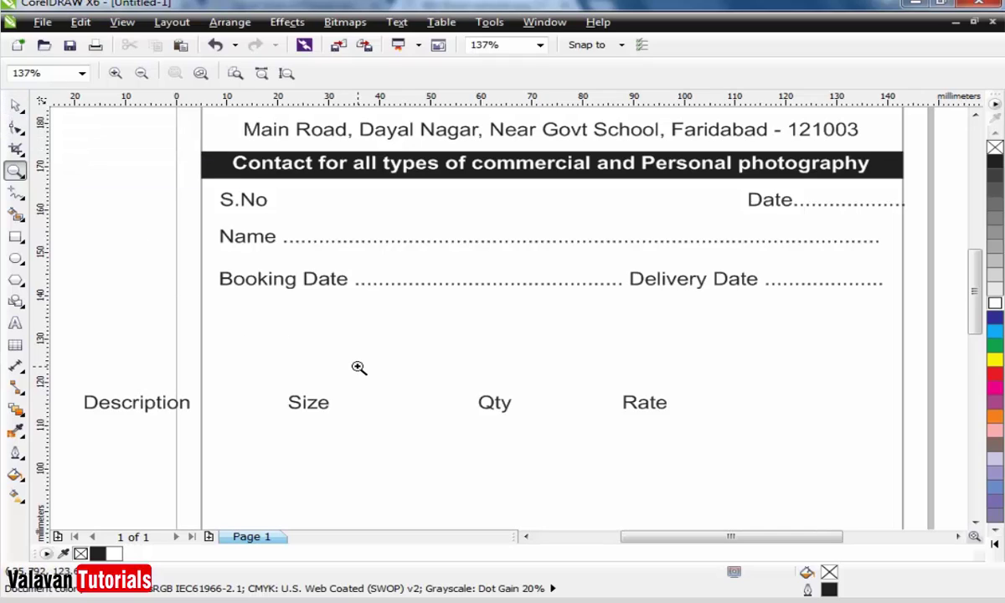
key("space")
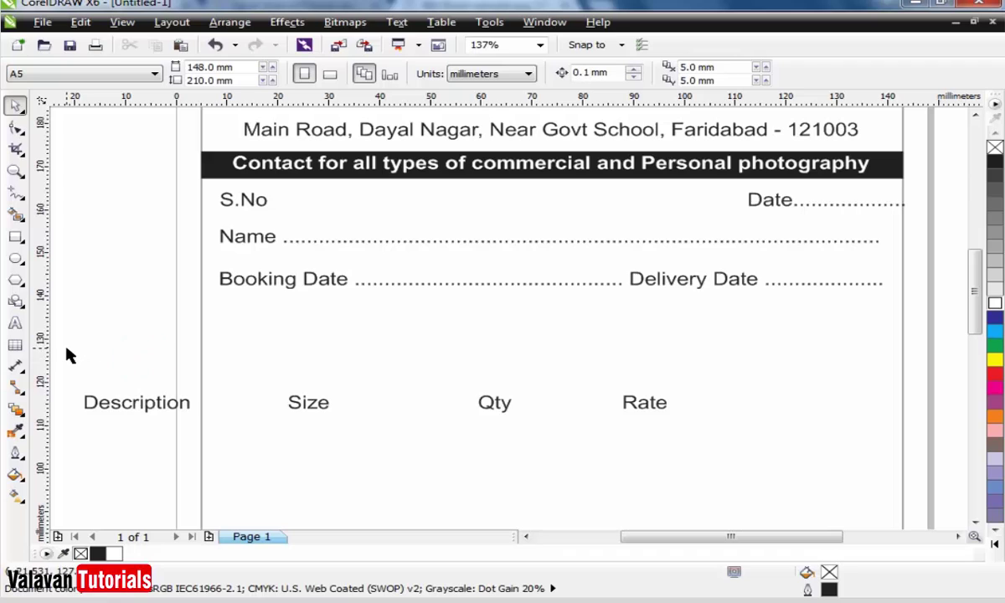
left_click_drag(65, 329, 717, 457)
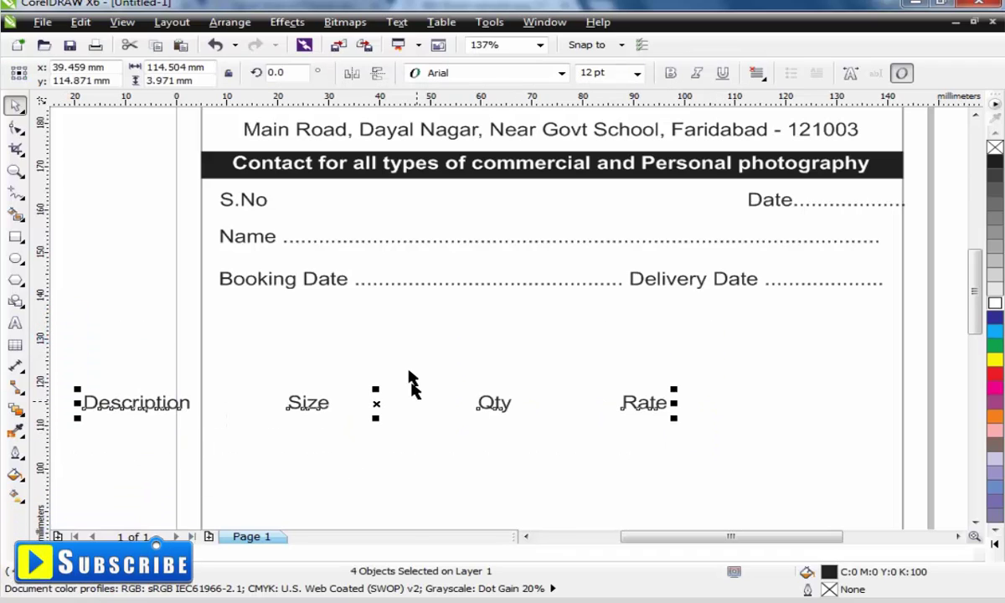
key("c")
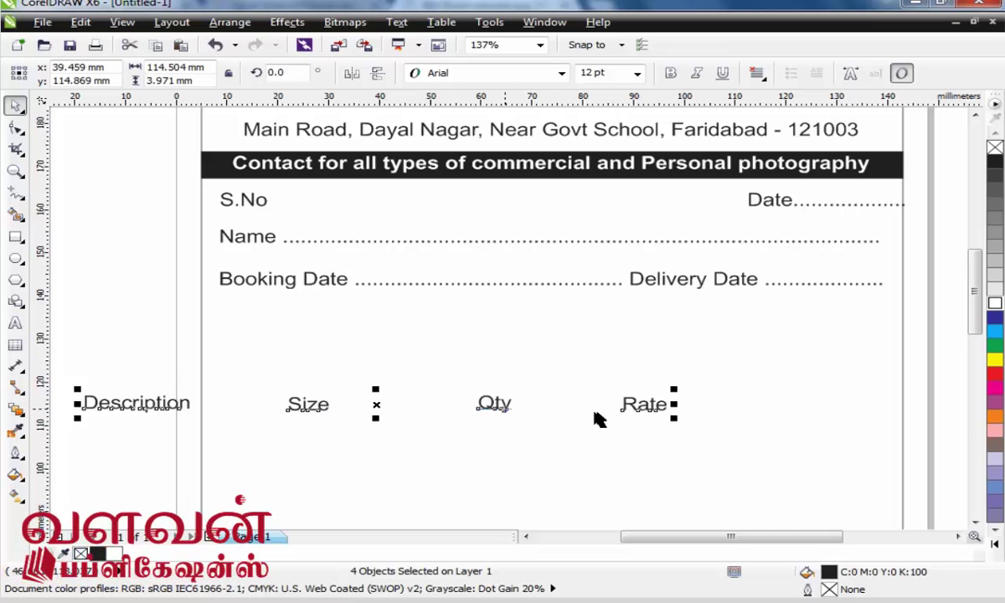
key("b")
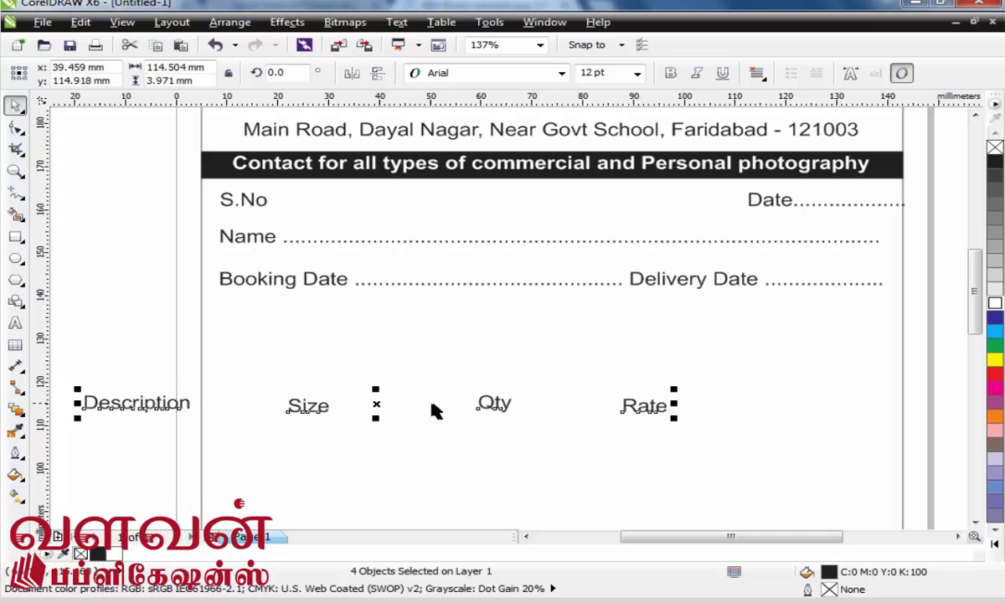
left_click_drag(379, 408, 518, 330)
left_click(124, 321)
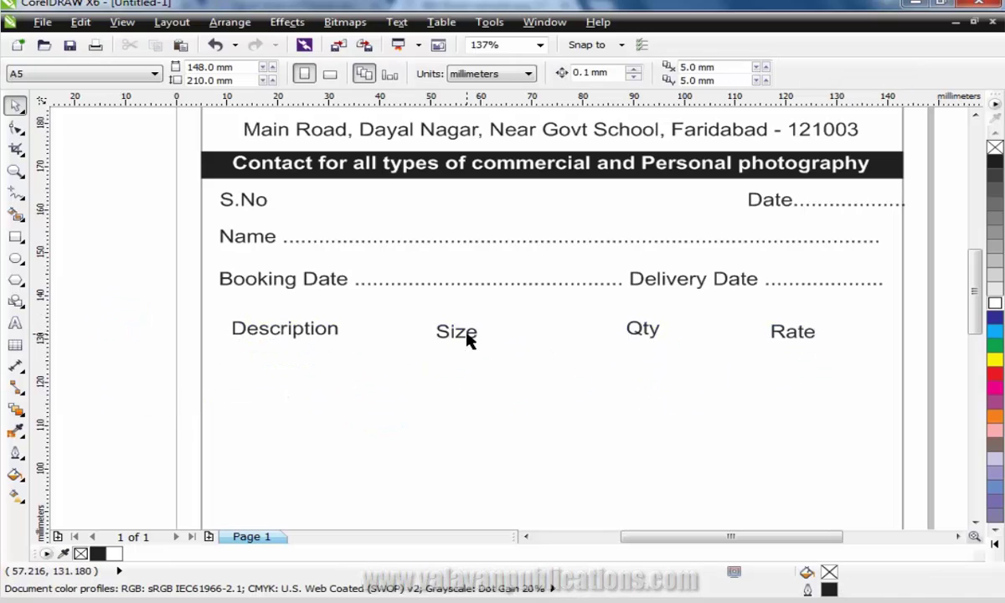
Create a shorter copy of the border rectangle, about 134 mm high, with its top edge between the Booking Date line and the column headings.
scroll(493, 374, "down", 3)
key("z")
left_click_drag(278, 211, 853, 515)
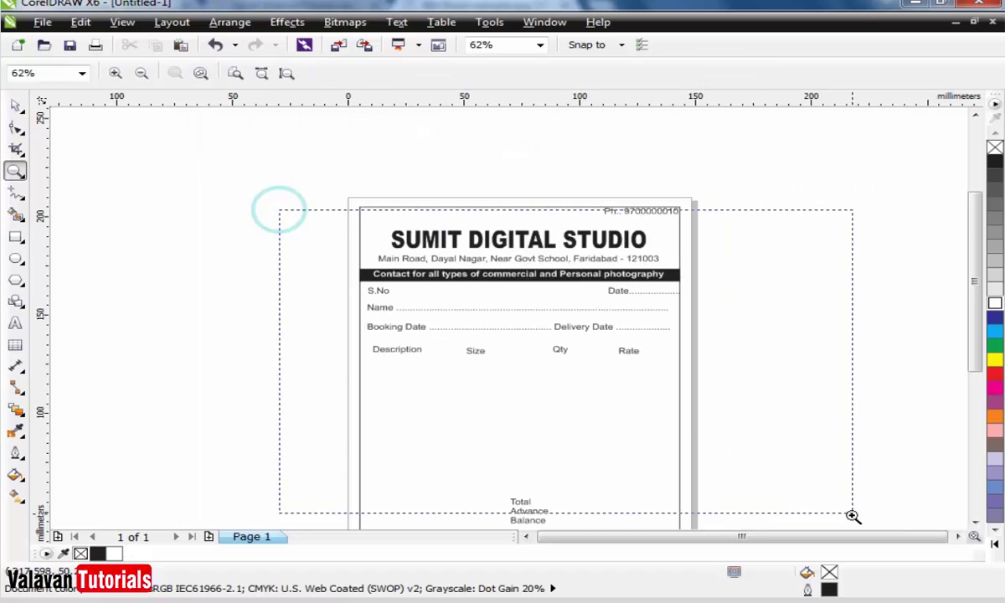
key("space")
left_click(483, 404)
scroll(484, 390, "down", 2)
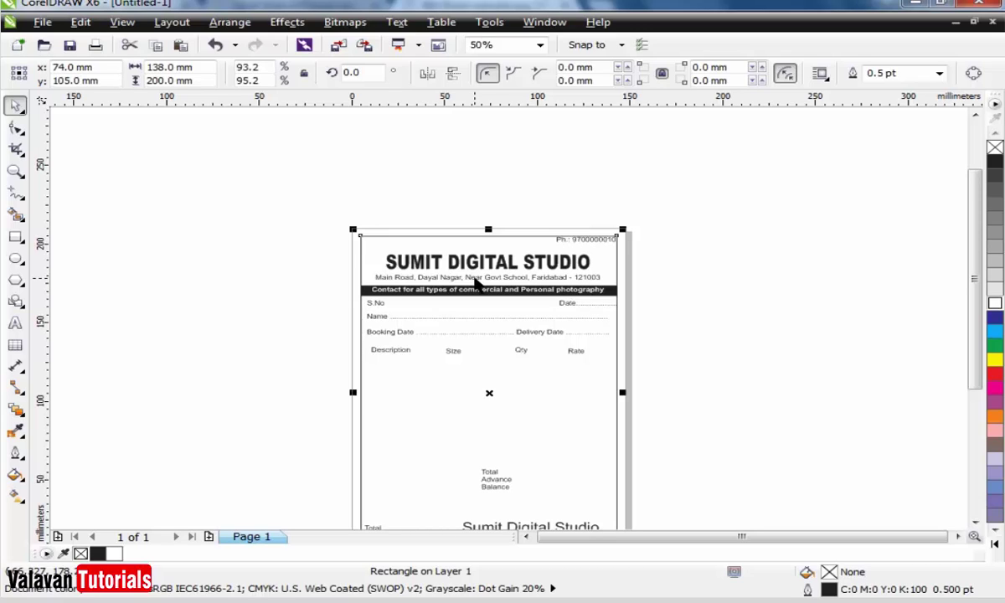
left_click_drag(490, 229, 491, 339)
key("z")
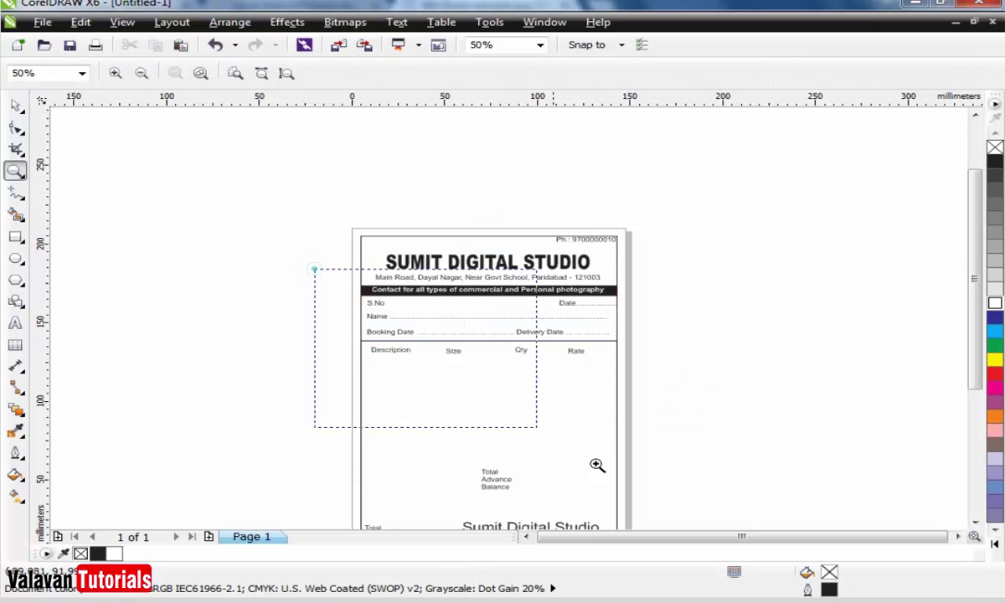
scroll(621, 475, "up", 2)
key("space")
left_click_drag(410, 314, 619, 325)
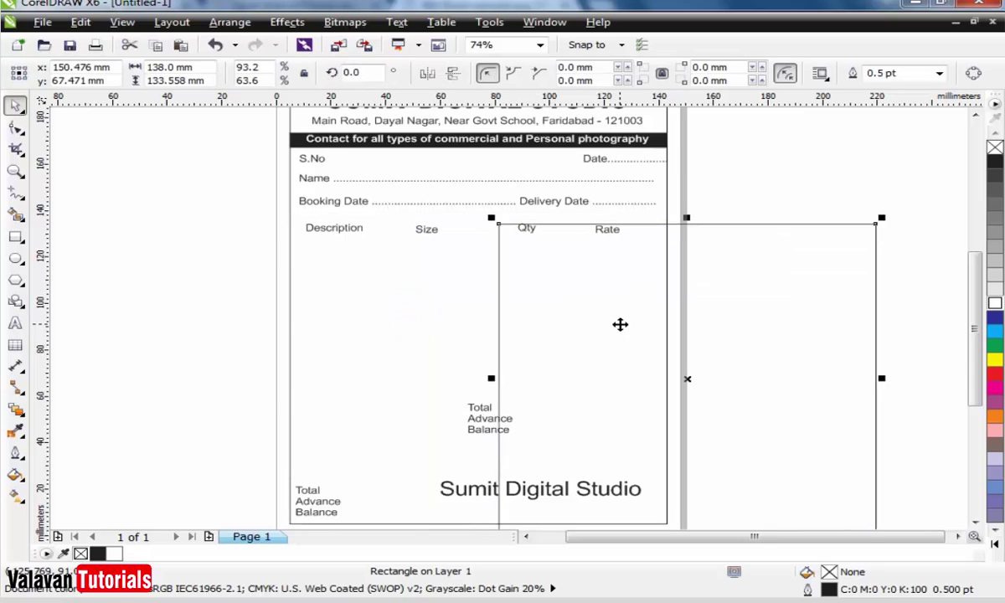
key("ctrl+z")
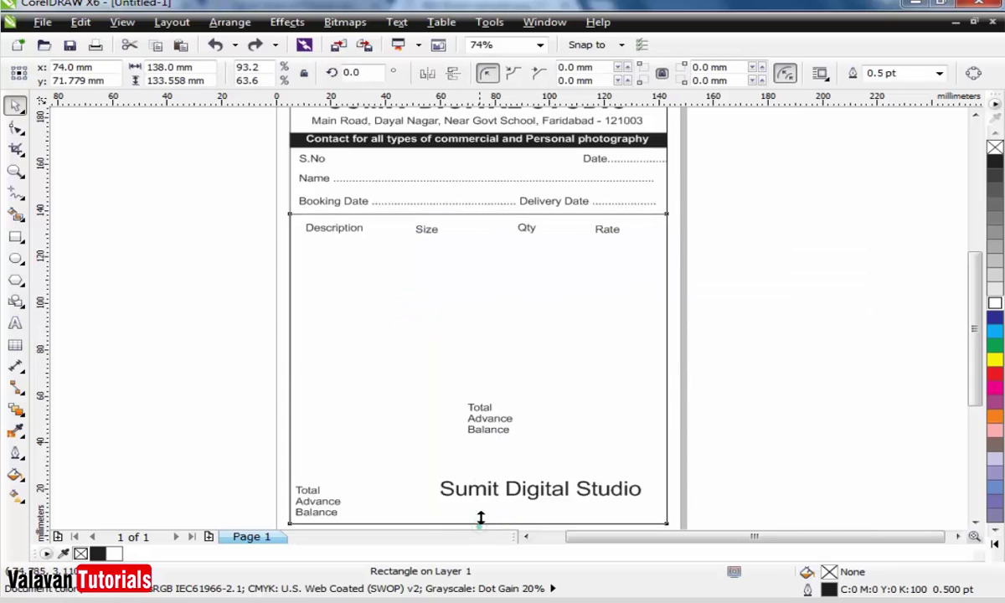
Shorten the inner table rectangle to about 111 mm high by raising its bottom edge above the Sumit Digital Studio signature text.
left_click_drag(480, 518, 507, 471)
left_click(754, 422)
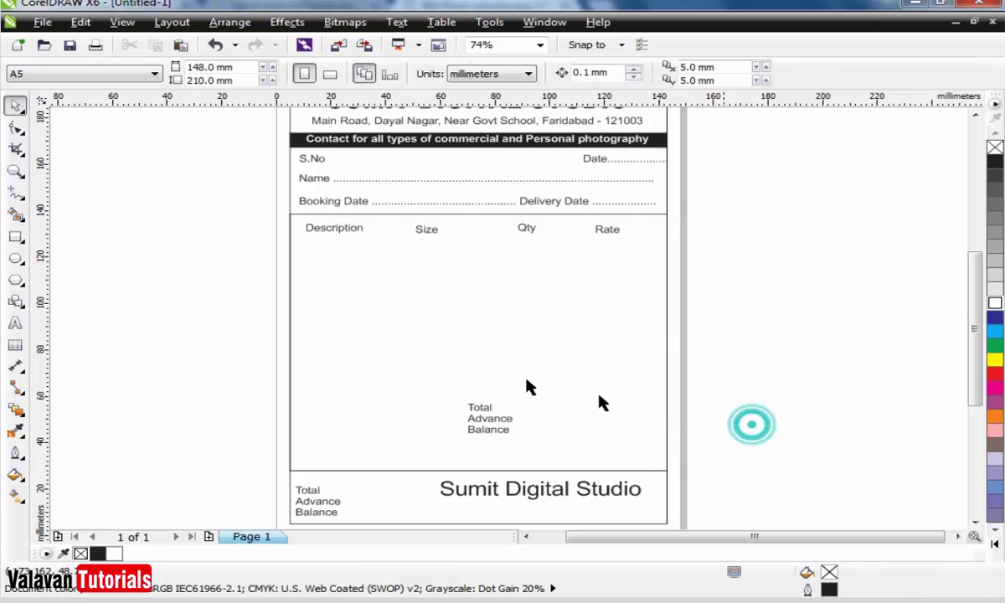
key("z")
key("F3")
left_click_drag(308, 224, 251, 154)
key("space")
key("space")
key("space")
left_click(438, 249)
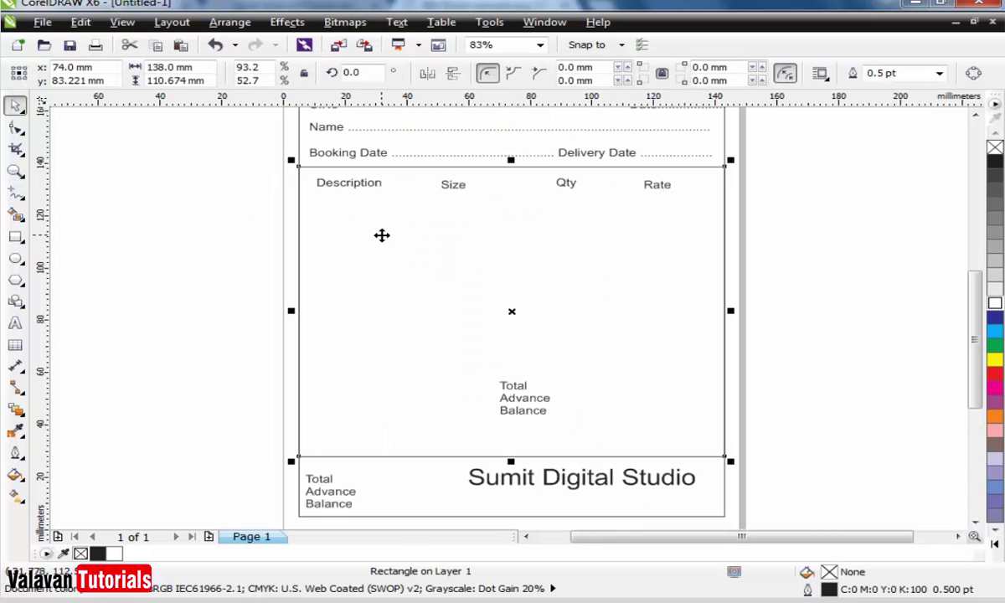
left_click(217, 283)
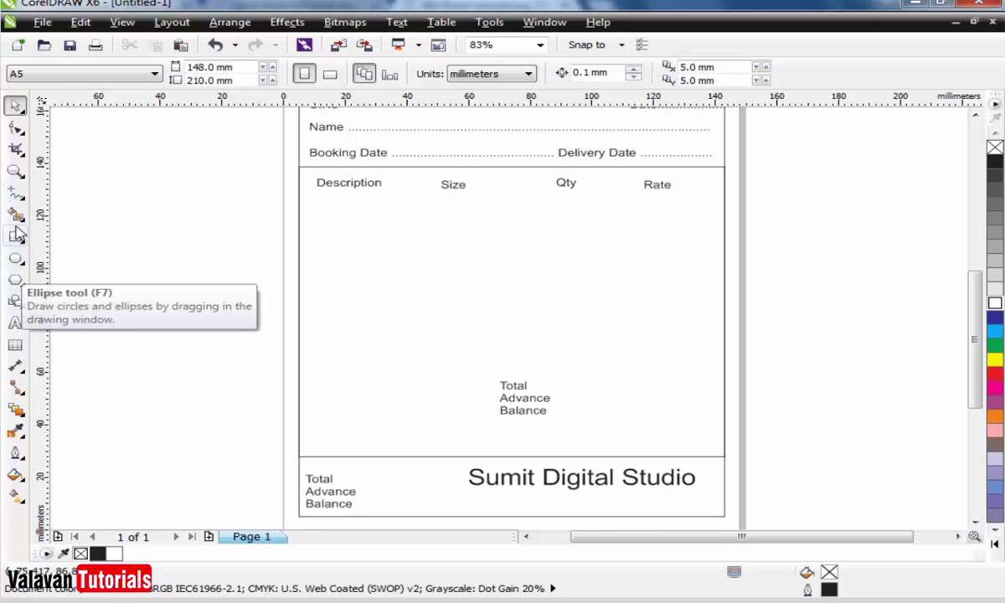
Draw a horizontal line about 136 mm long across the table frame below the column headings with the Smart Drawing tool.
left_click(18, 197)
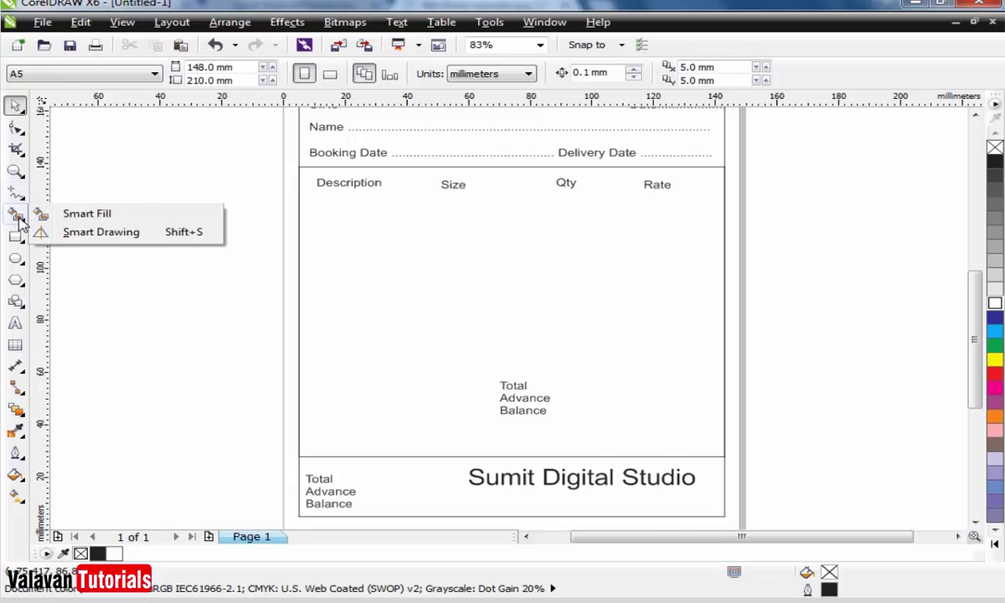
mouse_move(18, 214)
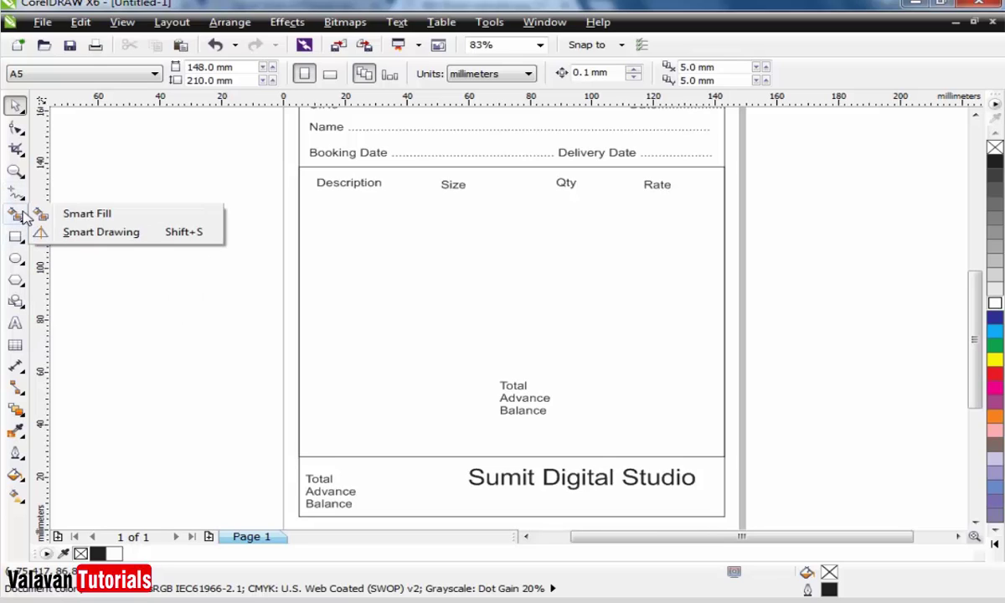
left_click(91, 234)
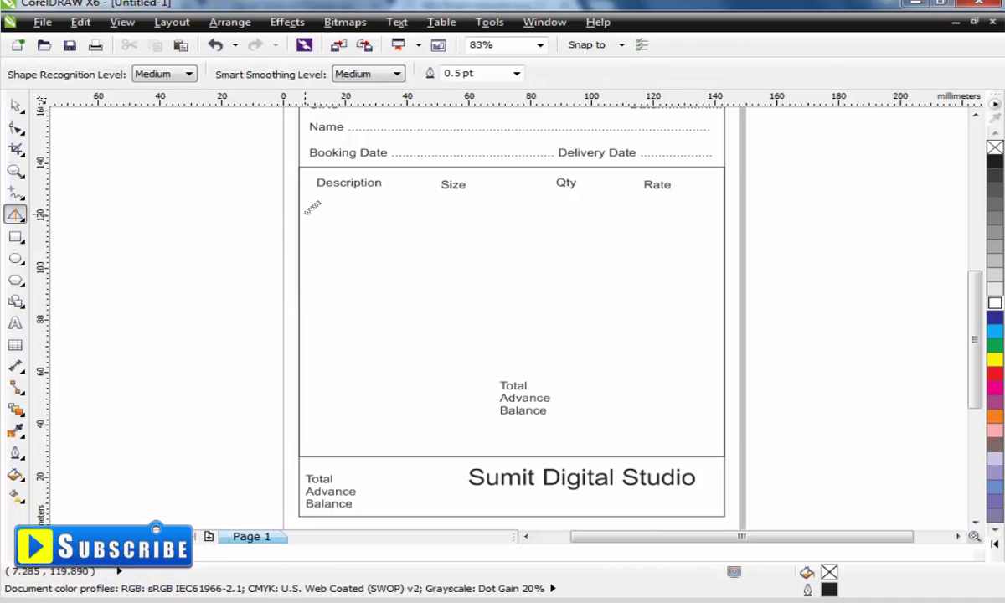
left_click_drag(299, 207, 720, 225)
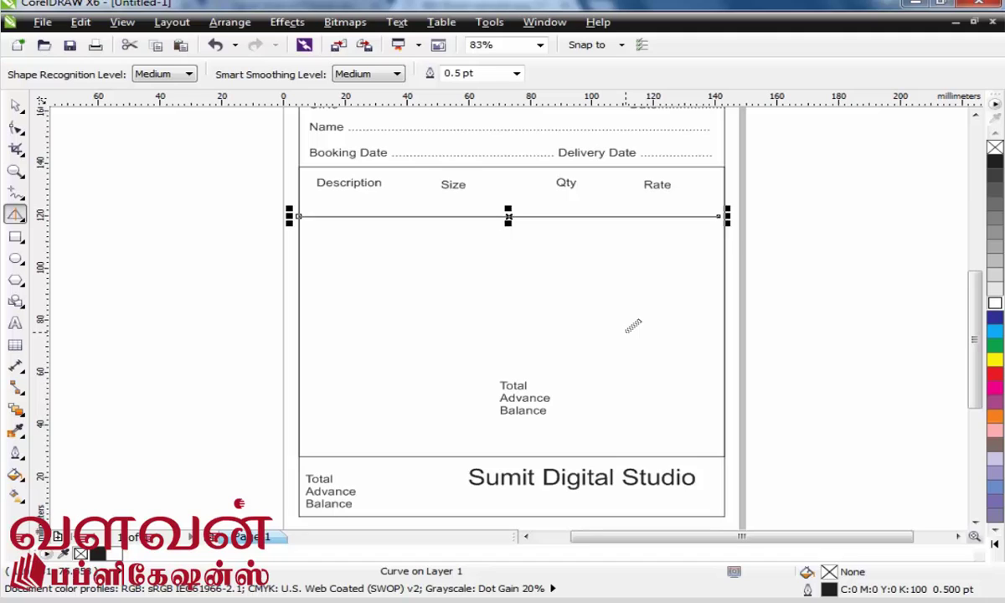
Move the horizontal line up so it sits just beneath the column headings, starting on the table's left border.
left_click(17, 105)
key("z")
left_click_drag(271, 179, 400, 238)
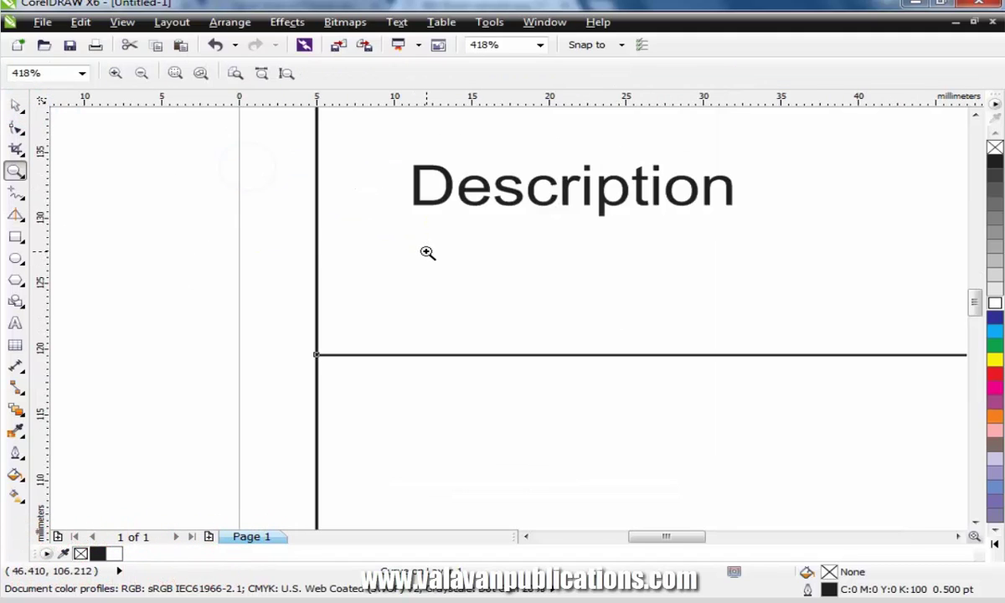
key("space")
left_click_drag(370, 352, 378, 242)
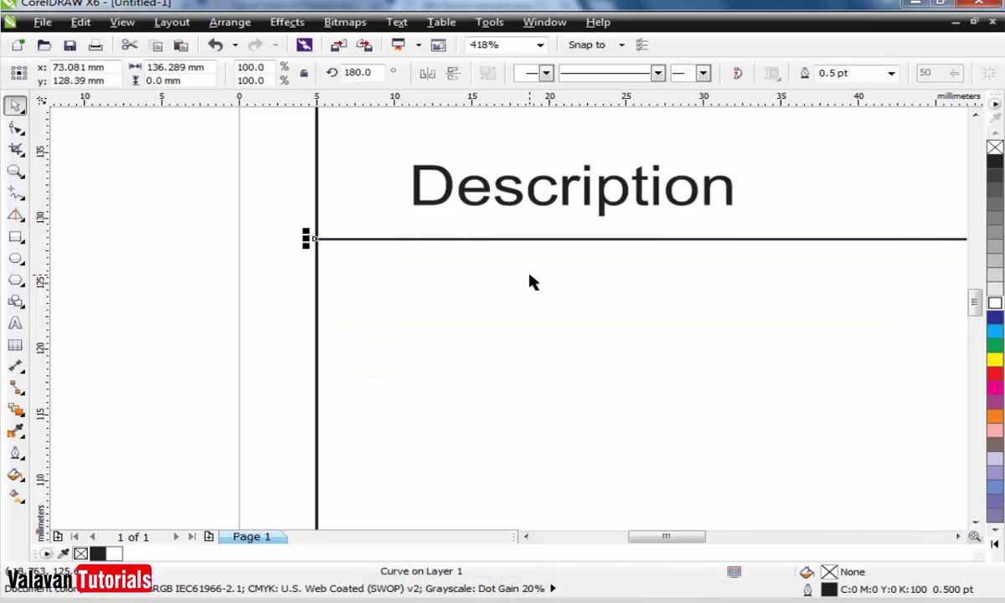
Stretch the right end of the heading line until it meets the table's right border.
left_click(16, 172)
scroll(327, 239, "down", 8)
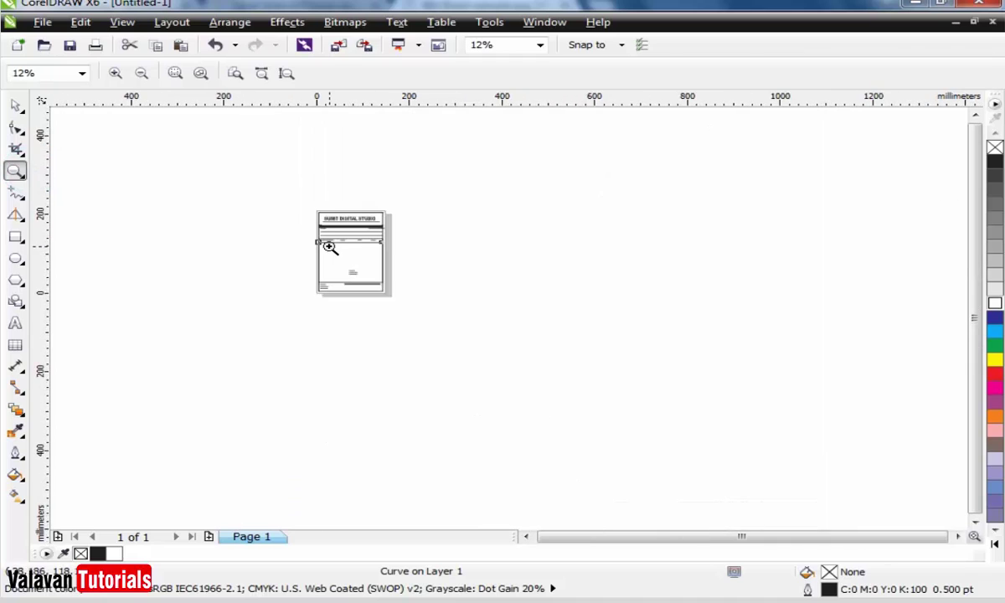
scroll(334, 246, "up", 8)
scroll(334, 247, "down", 10)
scroll(334, 247, "up", 5)
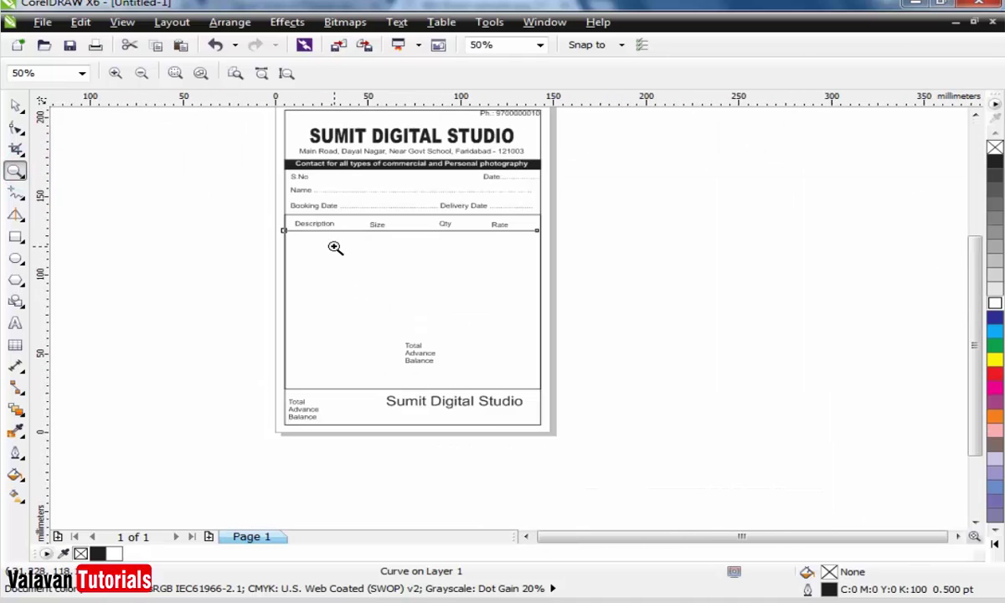
left_click_drag(586, 276, 494, 213)
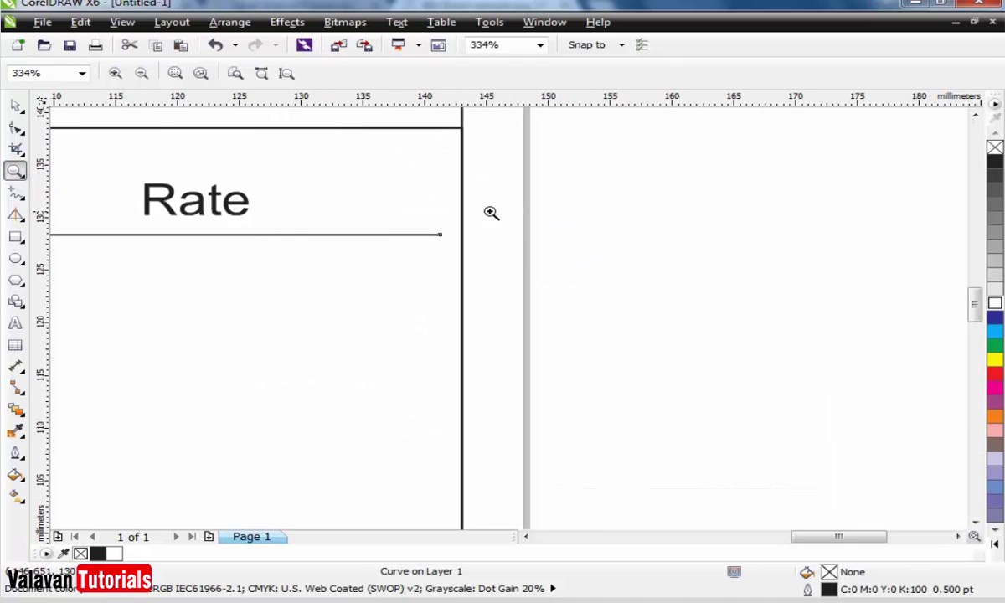
left_click(16, 106)
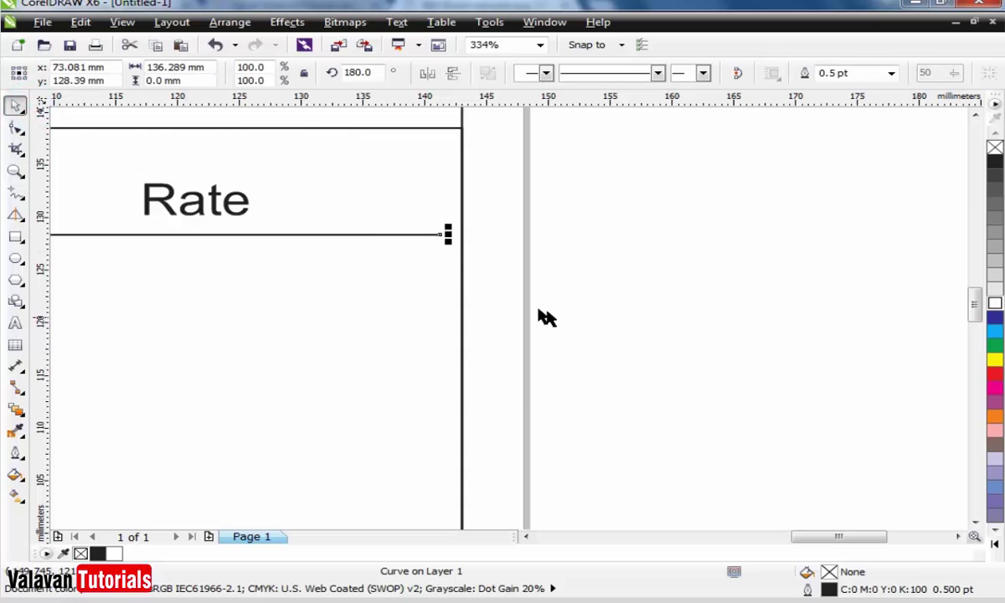
scroll(512, 288, "left", 3)
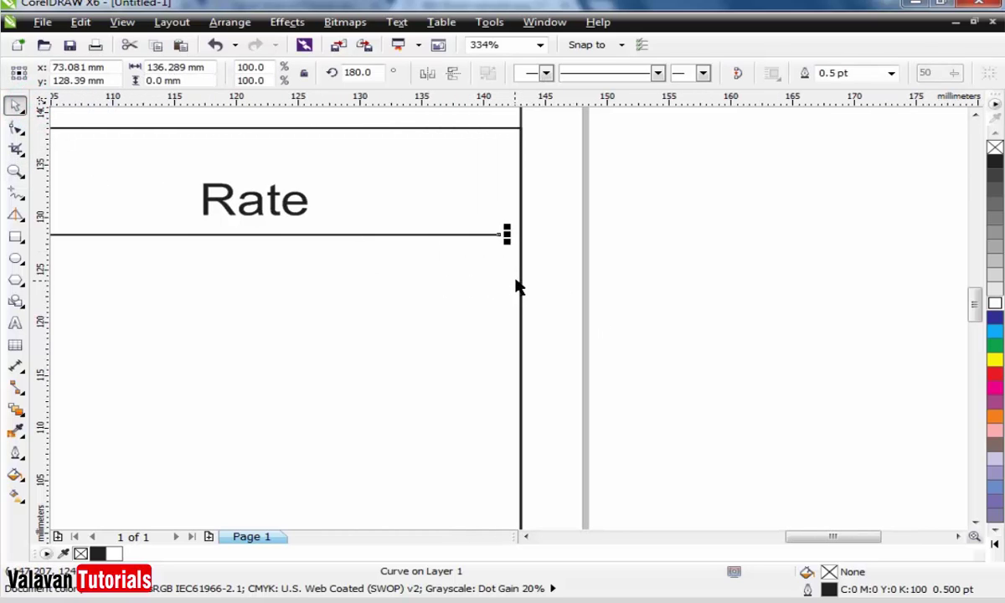
left_click_drag(506, 234, 526, 242)
left_click(623, 274)
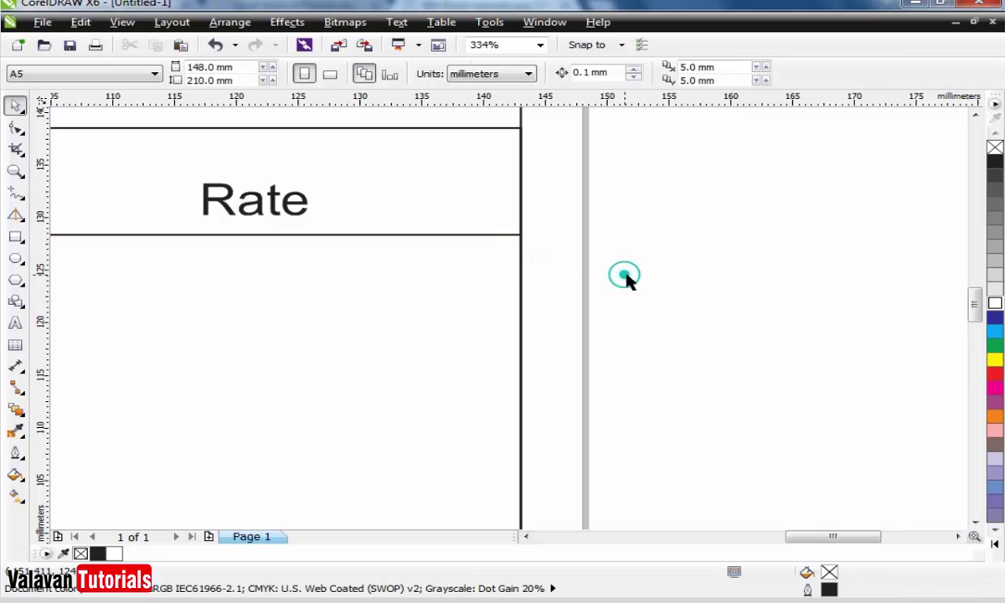
scroll(628, 283, "right", 8)
scroll(426, 312, "up", 2)
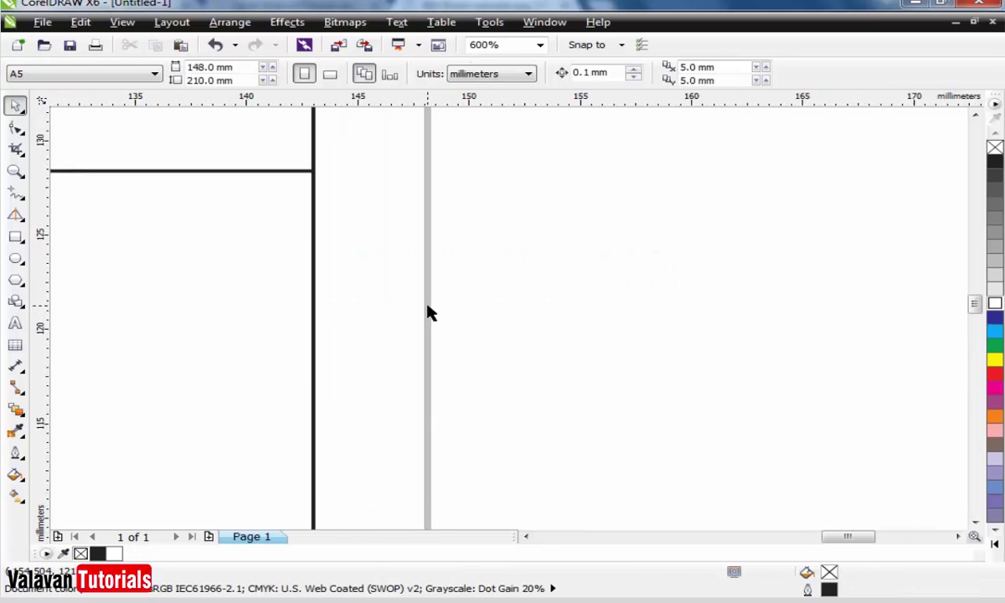
Move the four column headings and the line beneath them up together, closer to the table's top edge.
key("shift+F4")
left_click_drag(303, 228, 756, 493)
left_click(416, 168)
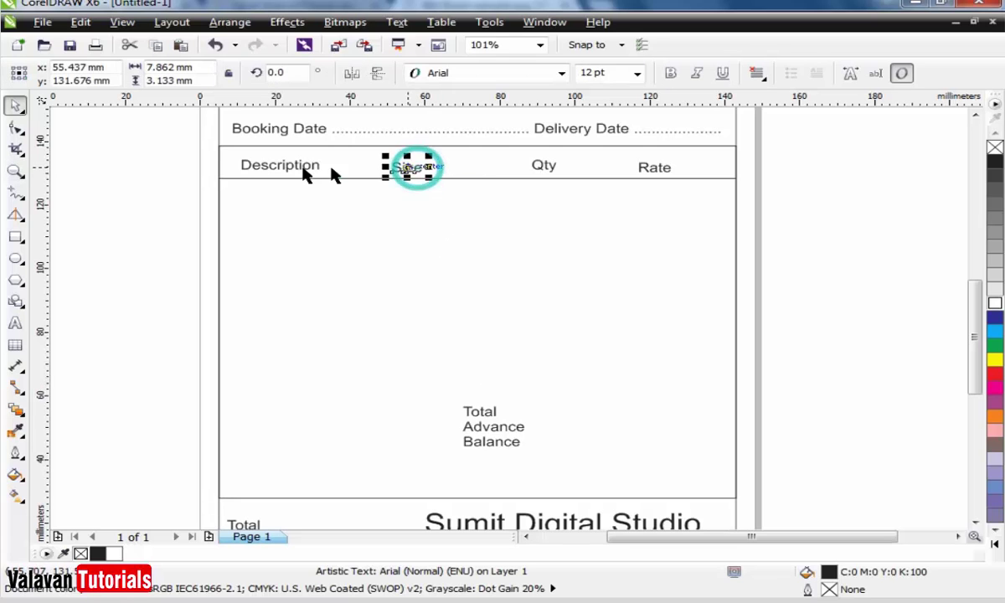
left_click_drag(184, 154, 785, 217)
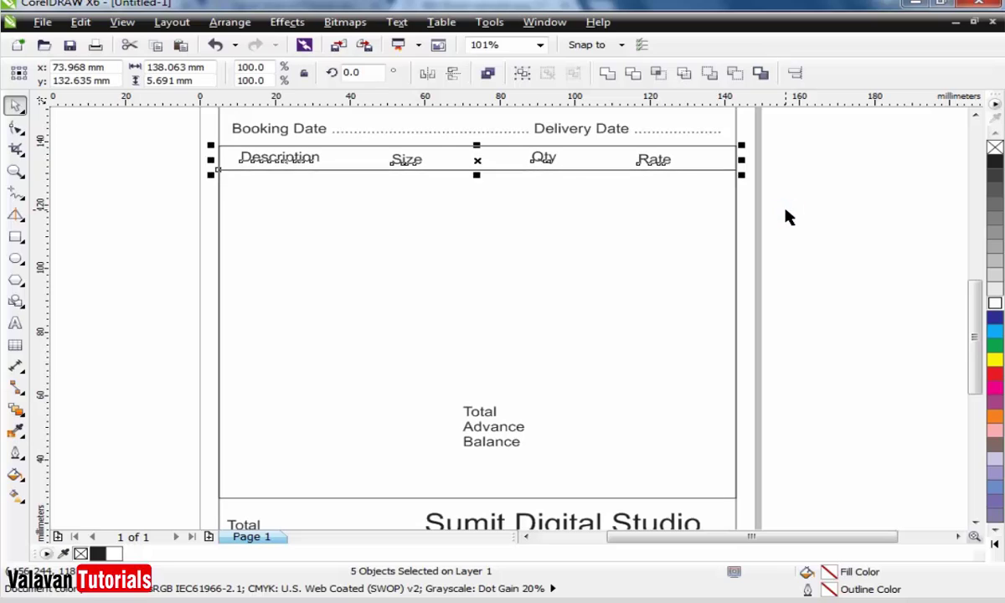
left_click(784, 211)
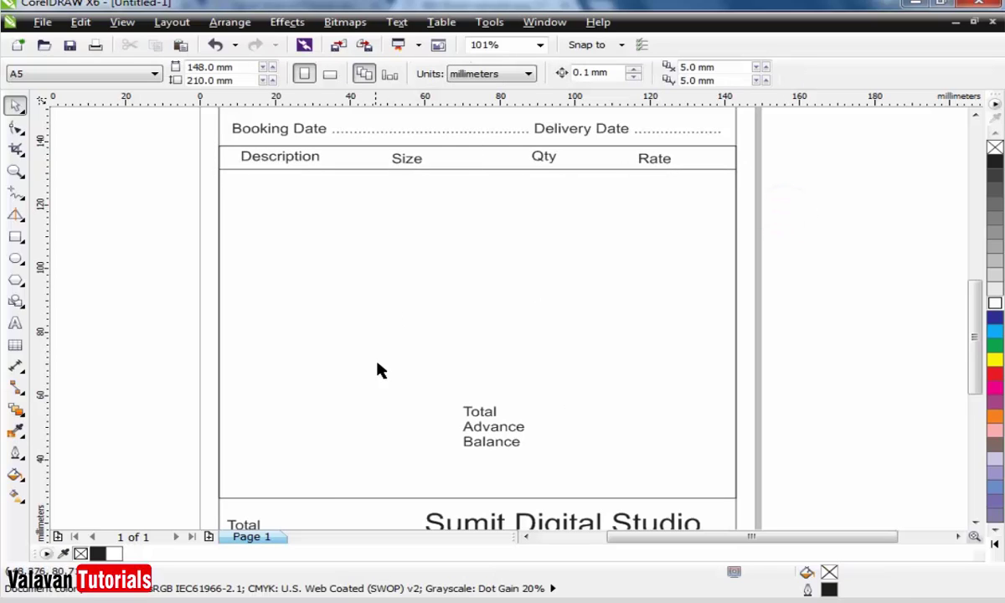
Move the Total, Advance and Balance block inside the table to its lower right corner and increase its line spacing with the Shape tool.
left_click_drag(497, 421, 607, 453)
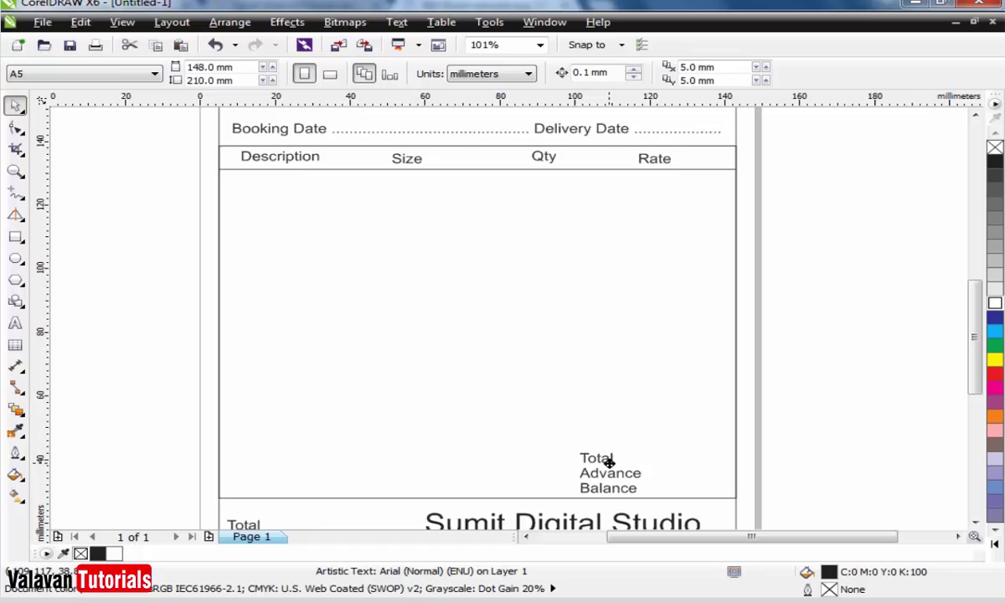
left_click(16, 127)
left_click_drag(569, 489, 574, 505)
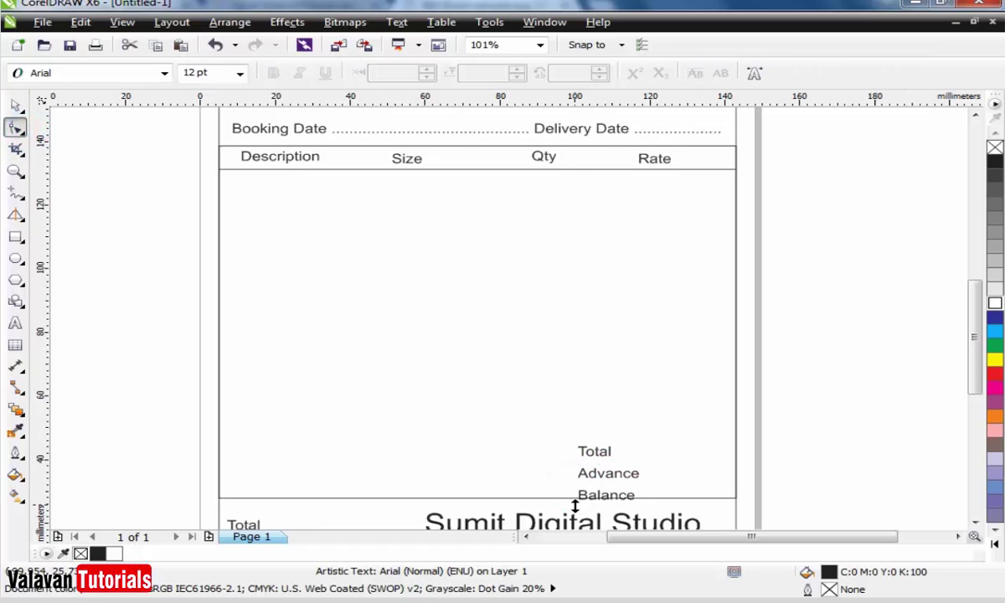
key("space")
left_click_drag(611, 476, 610, 465)
left_click(779, 438)
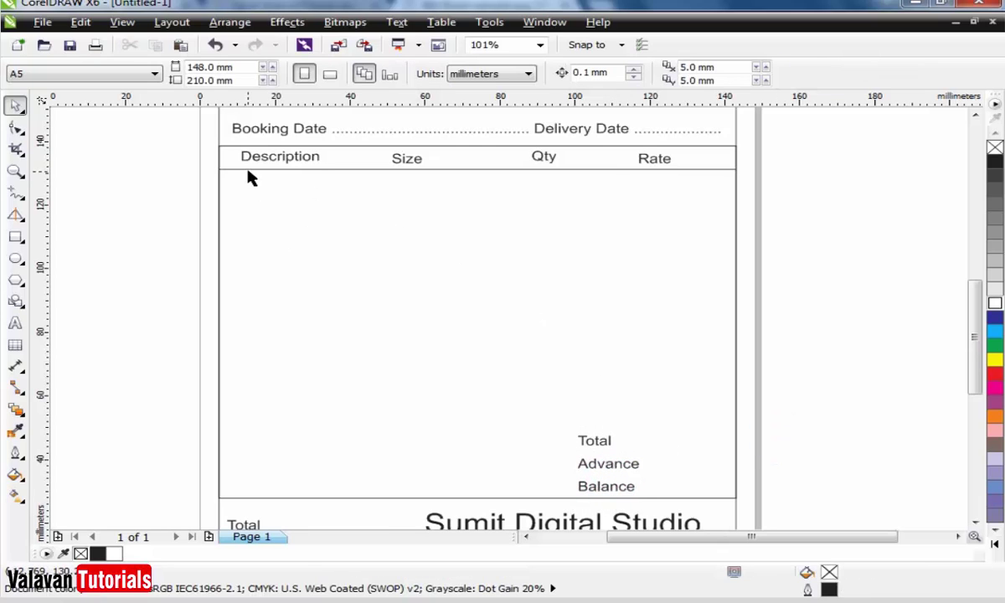
Draw a vertical line about 112 mm long between the Description and Size headings, down from the table's top edge, with Smart Drawing.
left_click(15, 214)
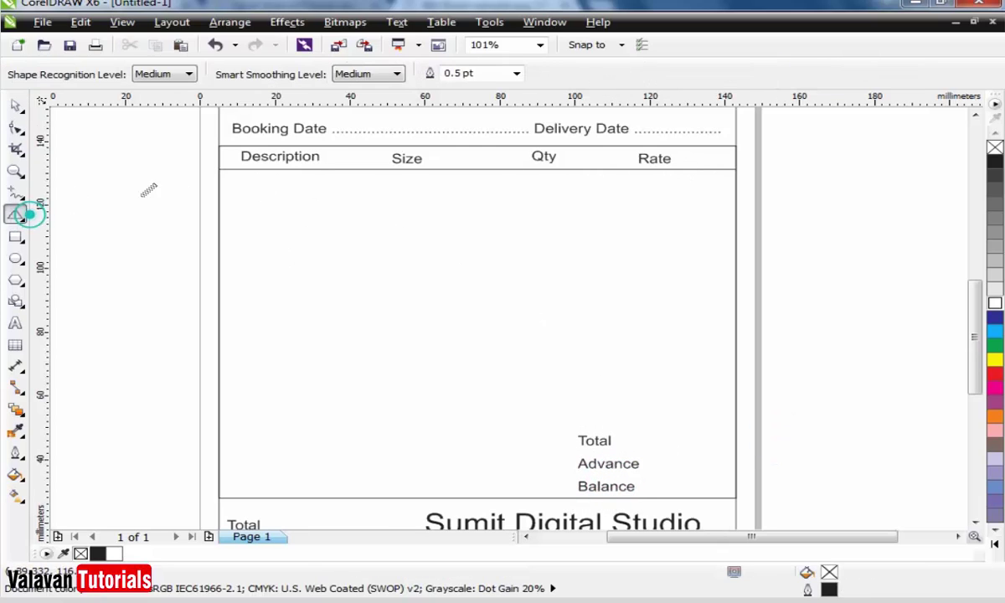
left_click_drag(338, 146, 345, 480)
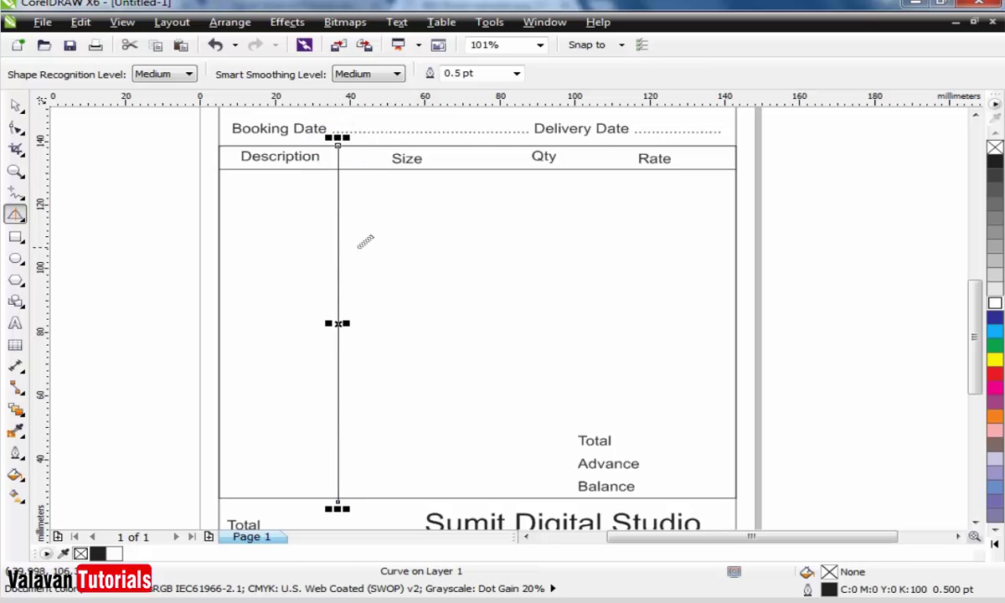
Shorten the vertical line's lower end to the table's bottom border, making the line about 111 mm long.
left_click(17, 105)
key("z")
left_click_drag(268, 134, 506, 253)
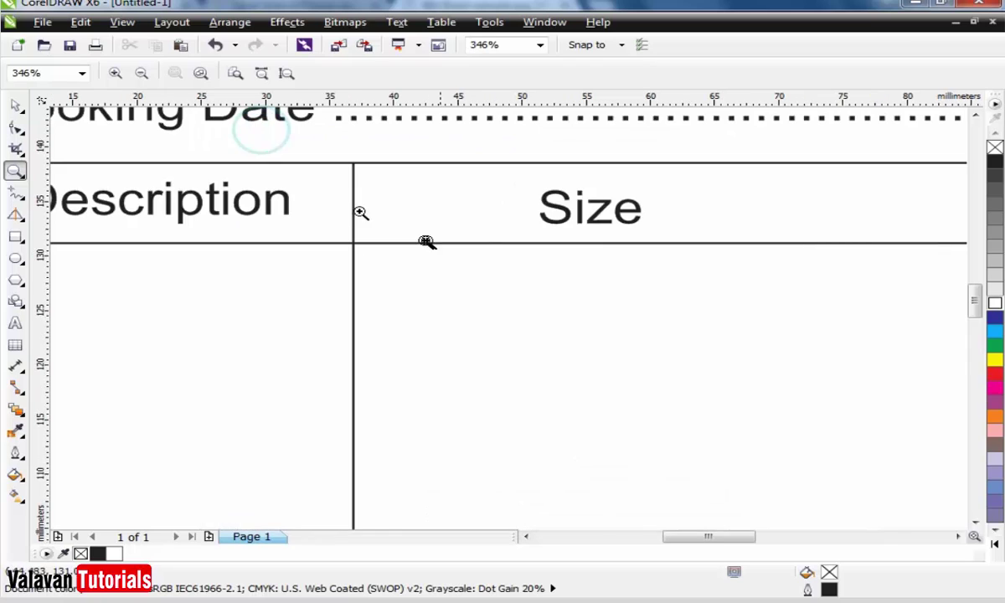
left_click_drag(324, 149, 406, 195)
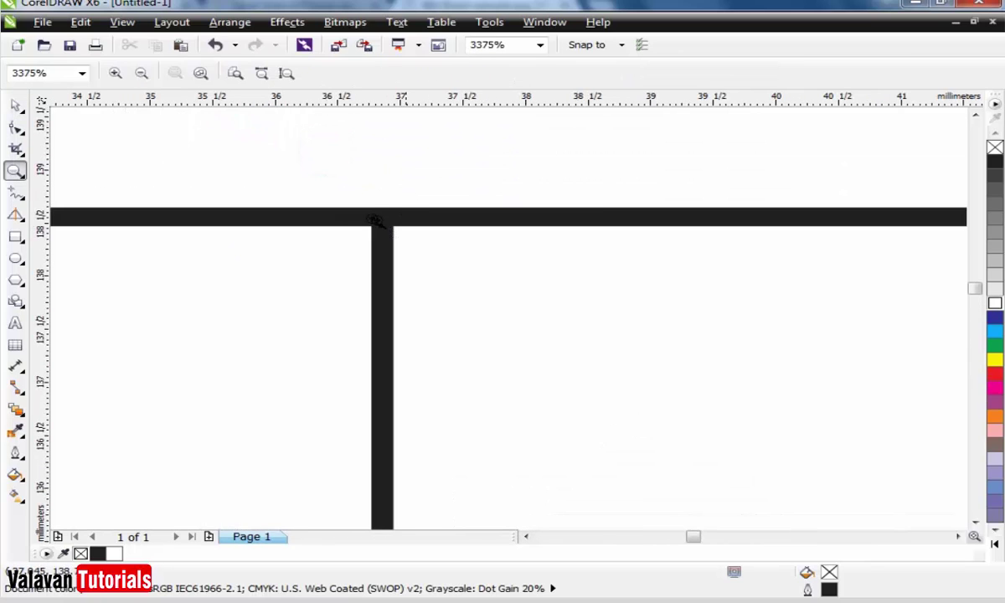
scroll(352, 228, "down", 8)
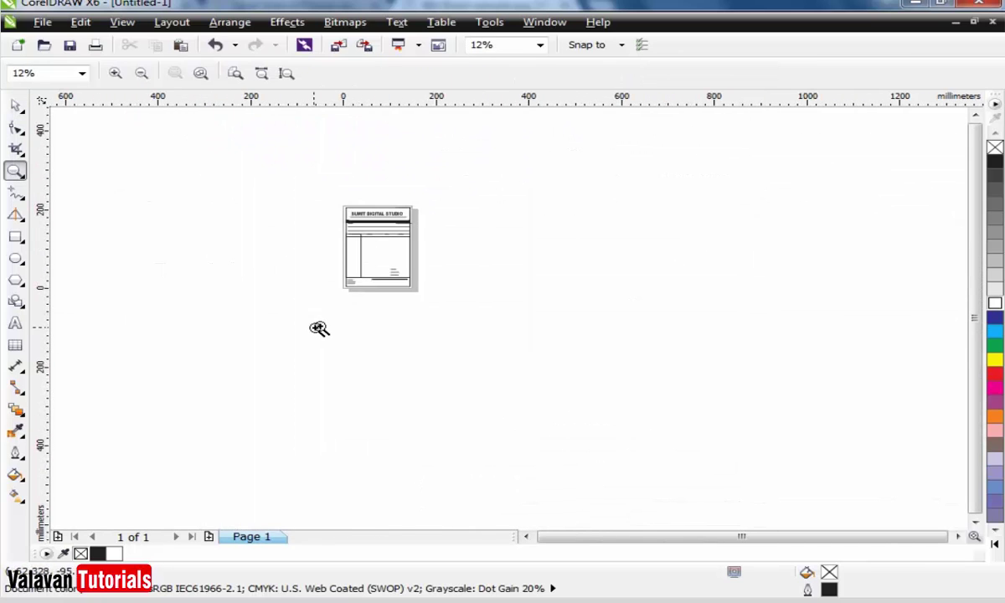
left_click_drag(351, 269, 373, 284)
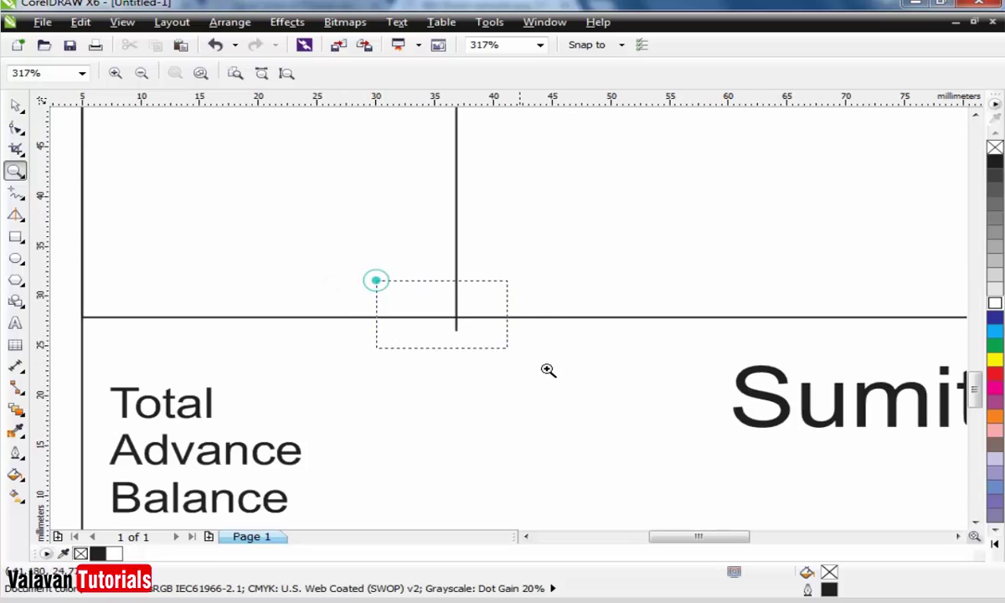
left_click_drag(547, 369, 536, 356)
key("space")
left_click(480, 322)
left_click(482, 352)
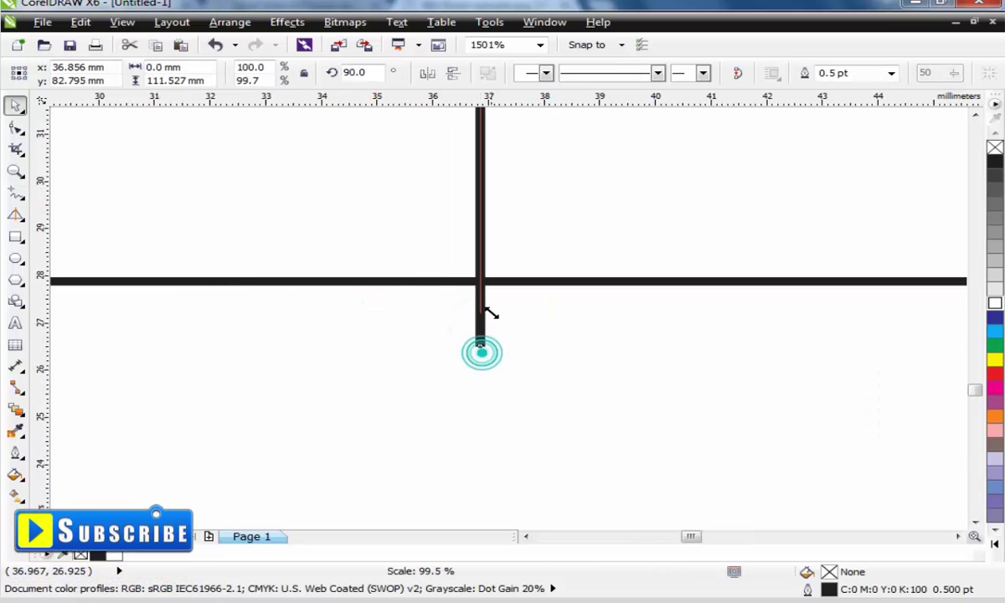
left_click_drag(490, 313, 495, 291)
scroll(496, 293, "down", 1)
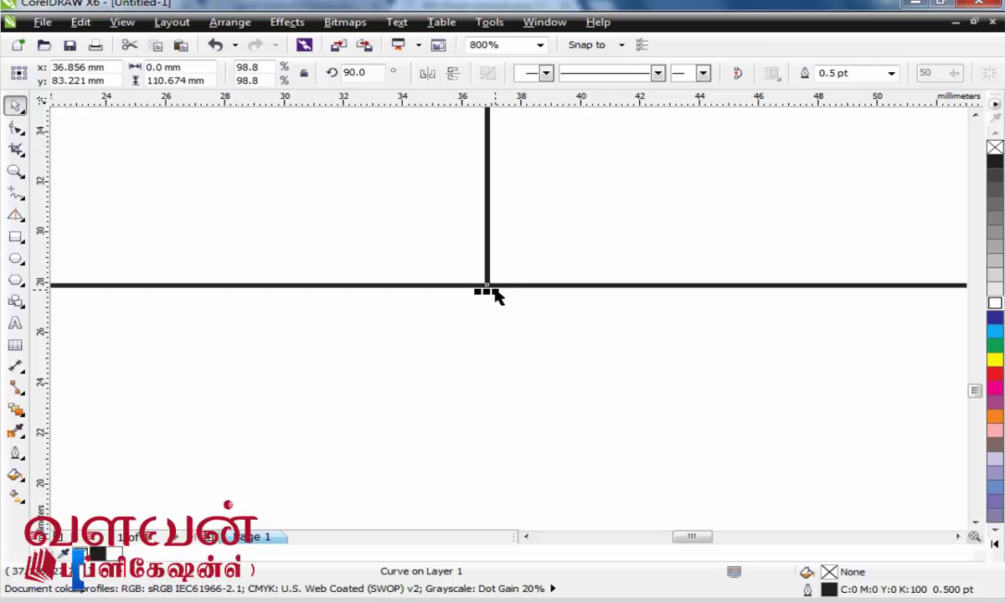
Move the vertical line toward the table's left border to form a narrow first column.
key("shift+F4")
key("z")
left_click_drag(309, 222, 704, 493)
key("space")
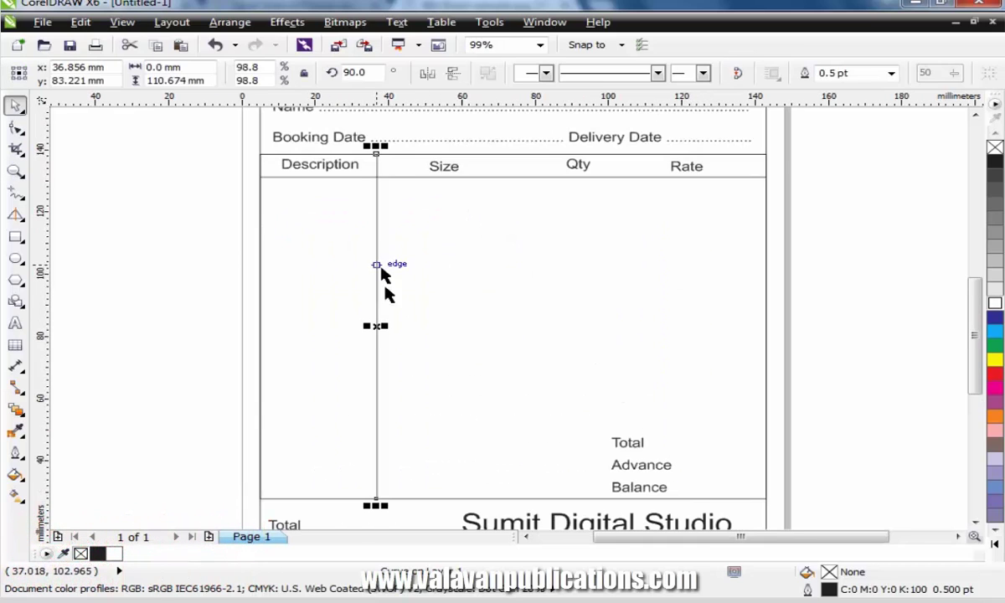
left_click_drag(376, 326, 307, 325)
Shift the Description, Size, Qty and Rate headings to the right, spreading them across the area beside the narrow first column.
left_click_drag(353, 168, 514, 165)
left_click(443, 167)
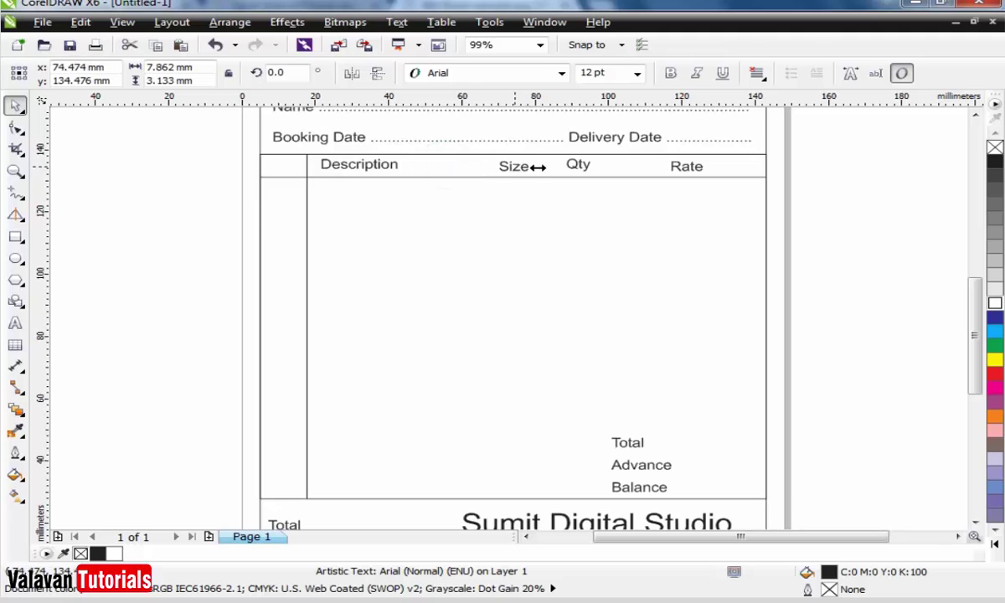
left_click(566, 166)
left_click_drag(578, 165, 707, 166)
left_click(678, 171)
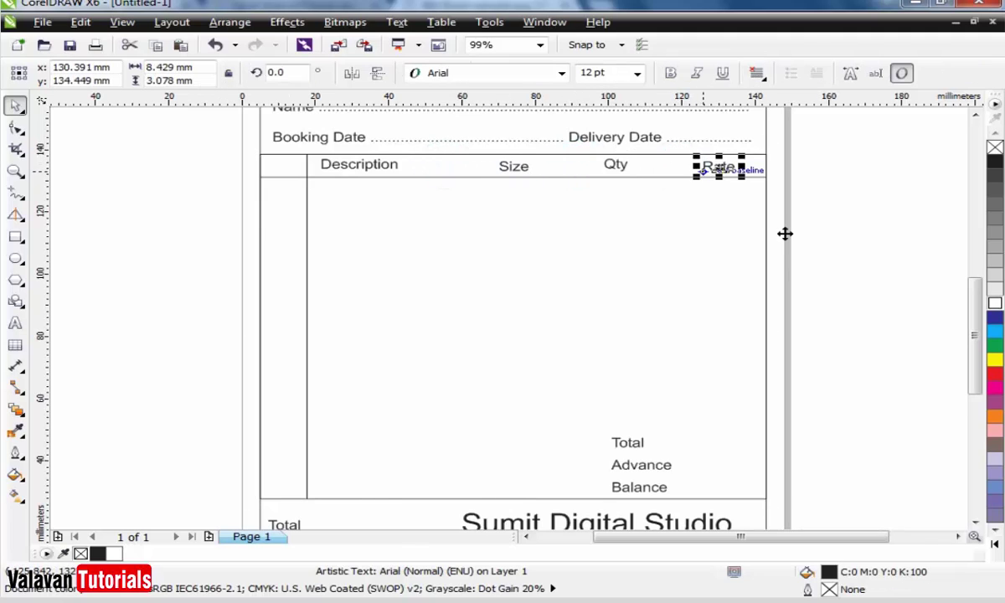
left_click(842, 257)
Copy the Description heading into the narrow first column and change the copy's text to S.No.
left_click(380, 166)
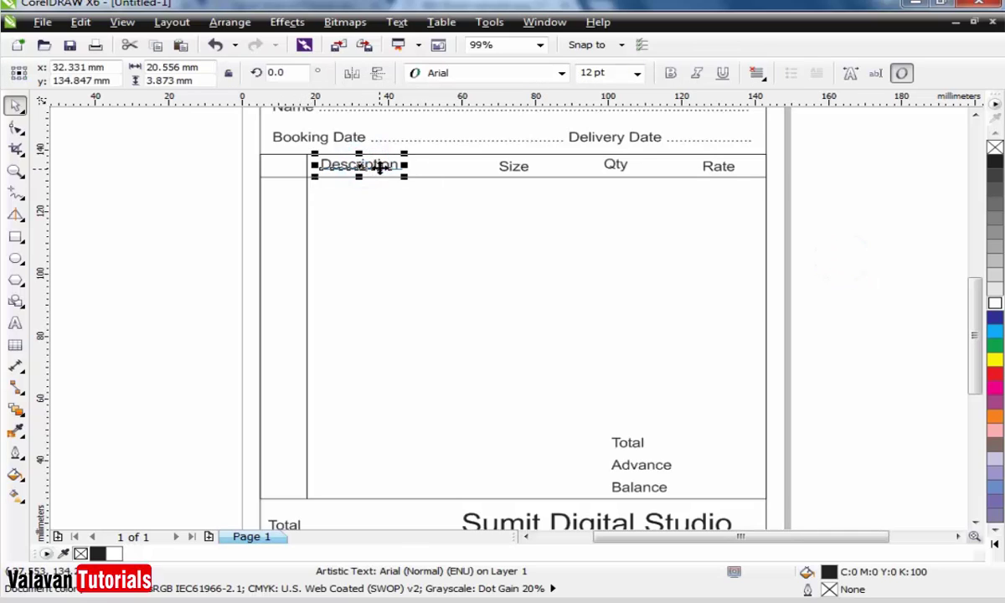
left_click_drag(379, 167, 325, 166)
right_click(325, 167)
double_click(325, 167)
double_click(325, 166)
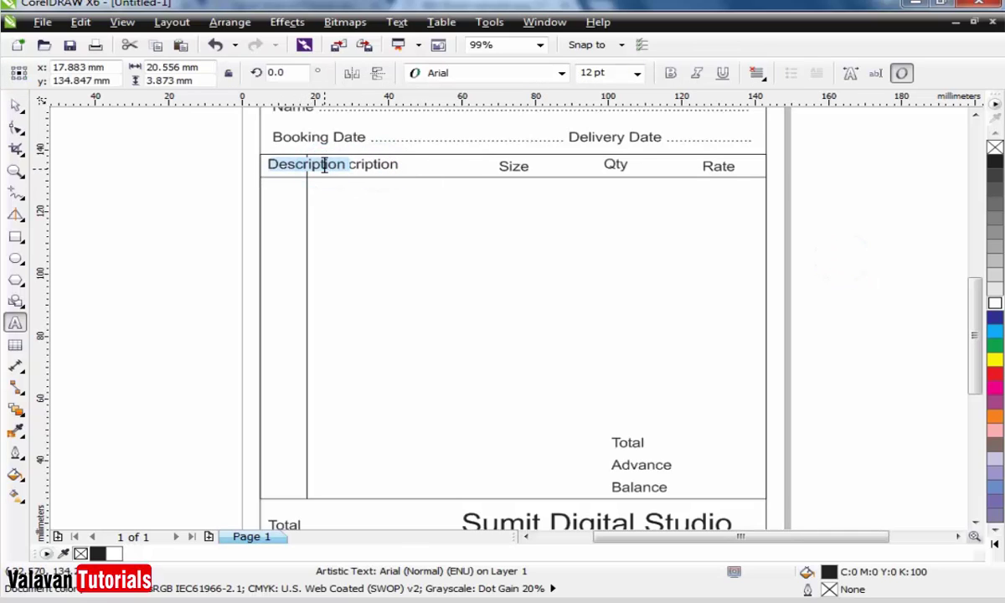
type("S")
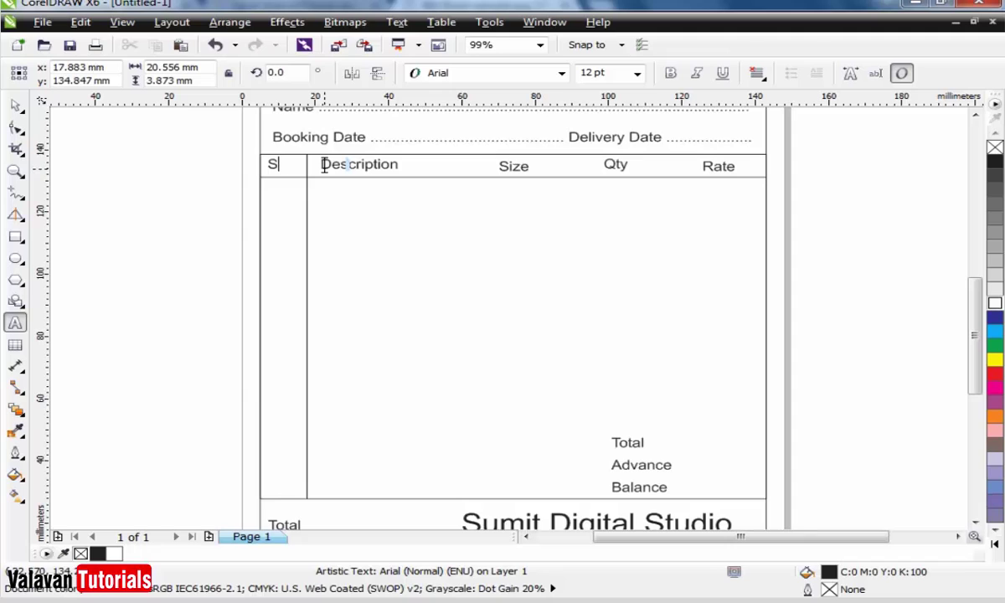
type(".No")
key("ctrl+space")
Copy the first column's vertical line three times to separate the Description, Size, Qty and Rate columns.
key("z")
left_click_drag(168, 130, 845, 308)
key("space")
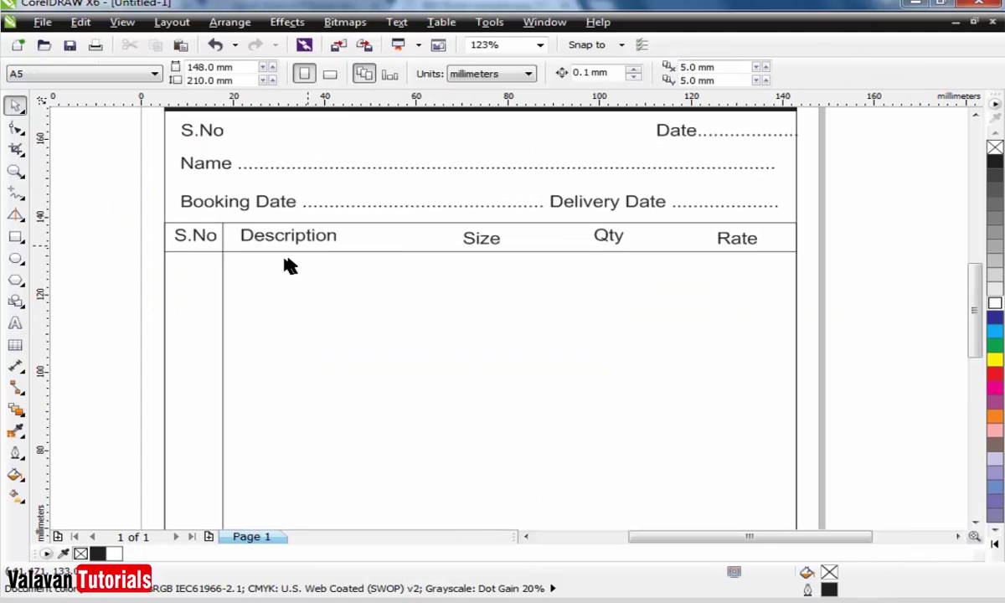
left_click_drag(223, 275, 280, 276)
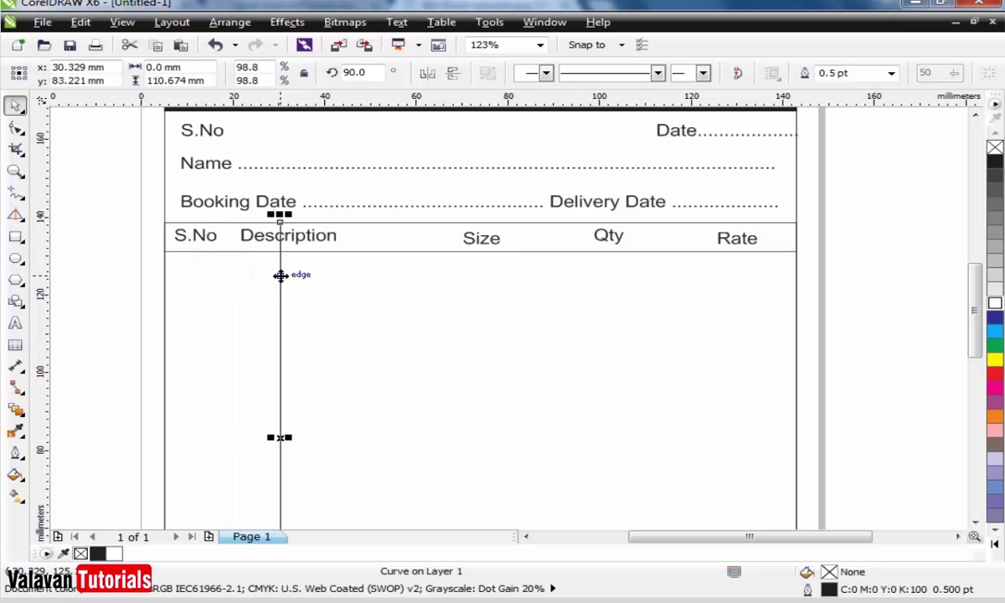
key("ctrl+z")
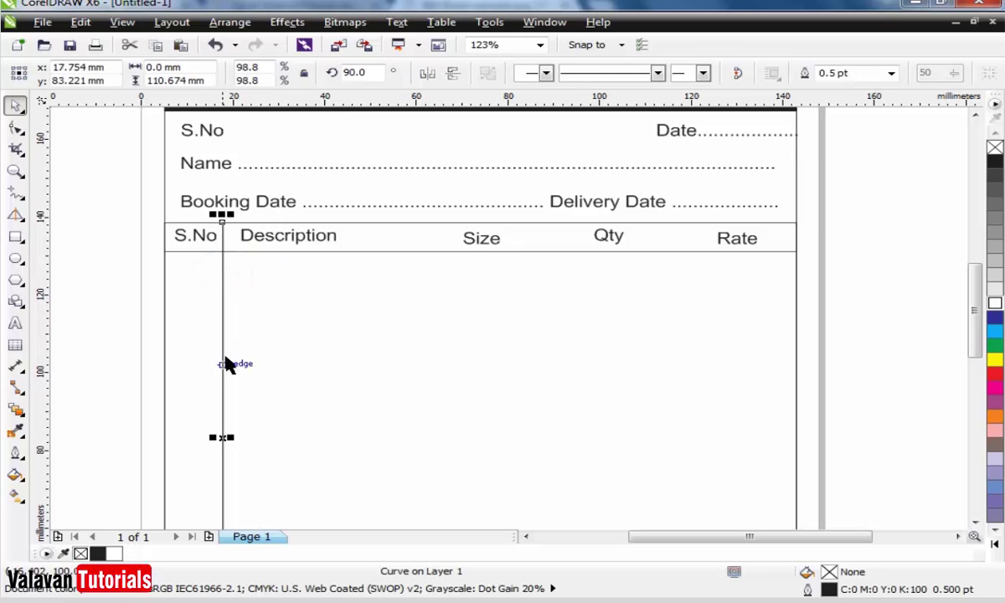
left_click_drag(224, 350, 545, 357)
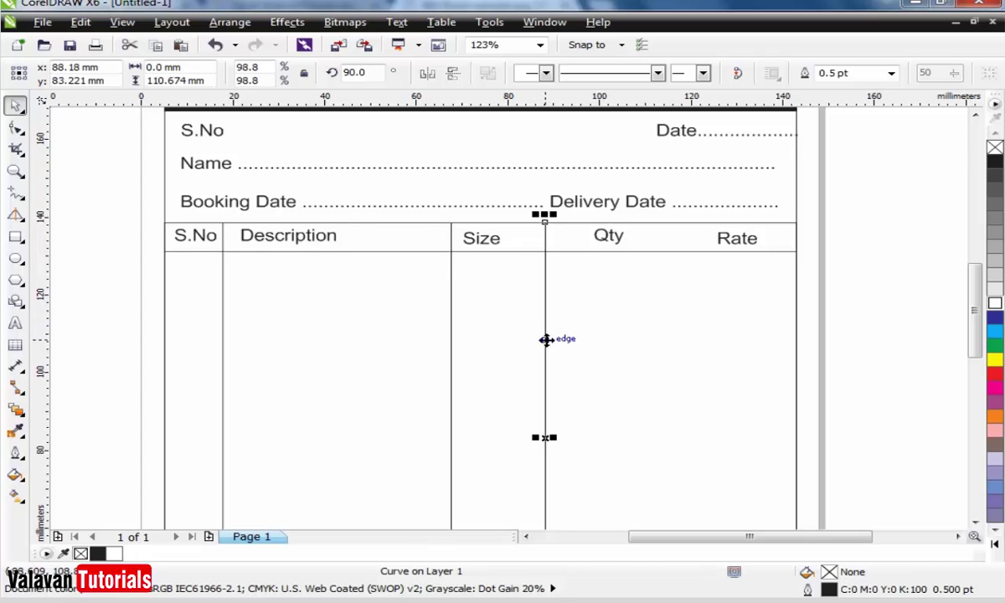
left_click_drag(545, 338, 672, 337)
scroll(844, 397, "down", 2)
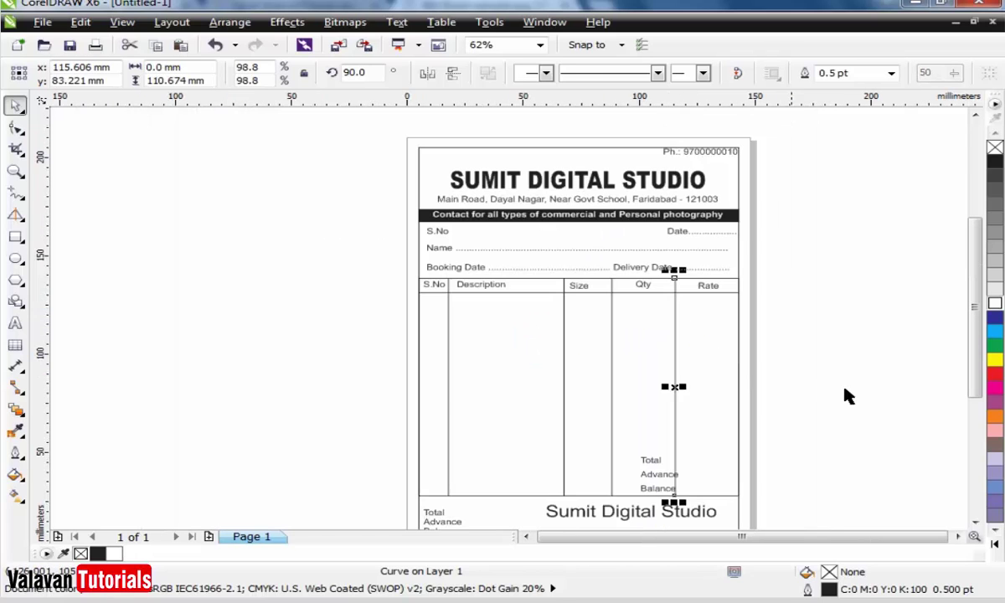
Shift the Size, Qty and Rate headings slightly so each sits centred within its ruled column.
left_click(843, 387)
key("z")
left_click_drag(389, 274, 858, 514)
key("shift+F4")
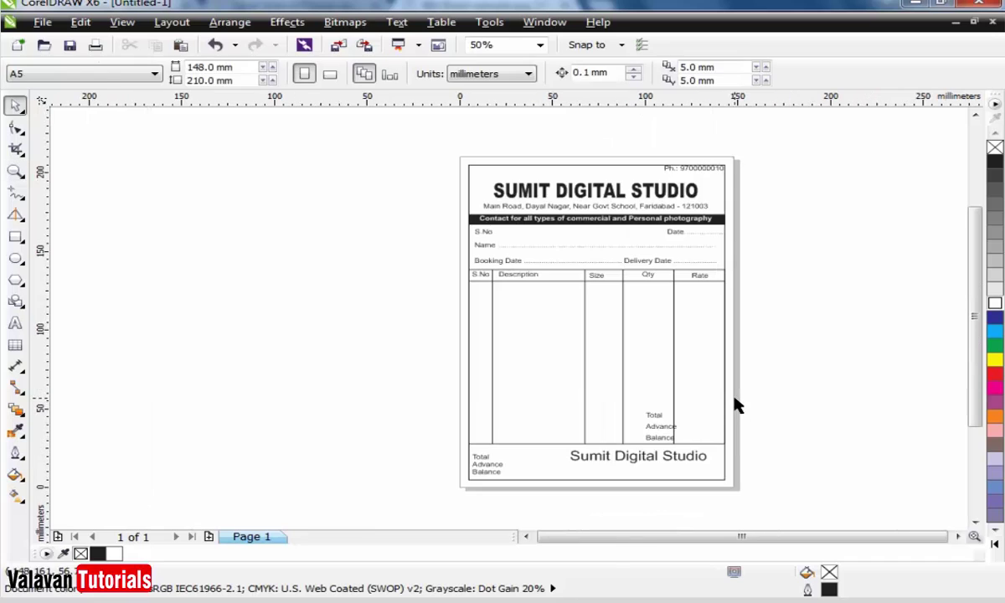
left_click_drag(775, 479, 462, 224)
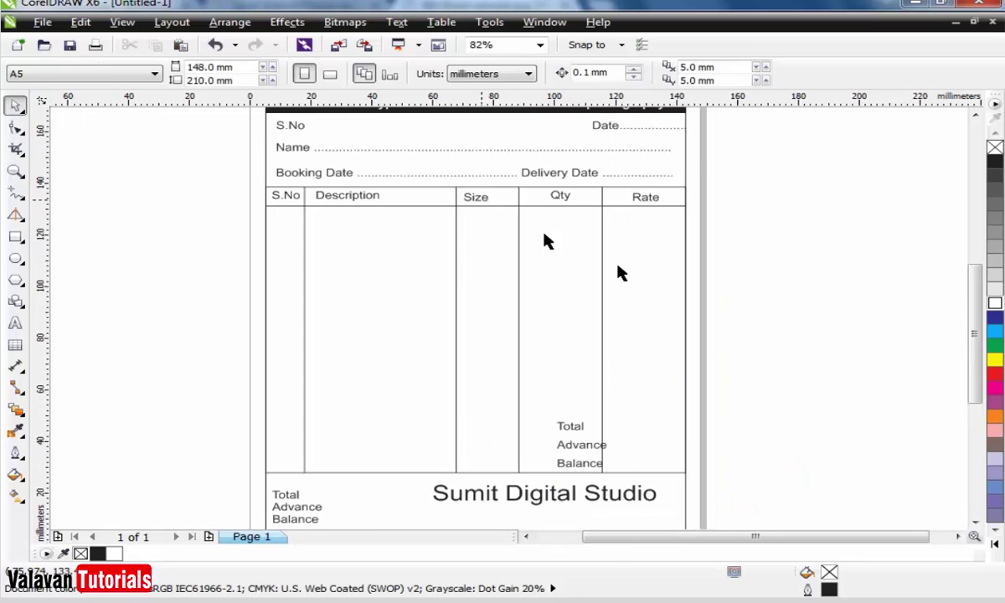
left_click_drag(835, 311, 318, 139)
key("space")
left_click_drag(350, 276, 361, 275)
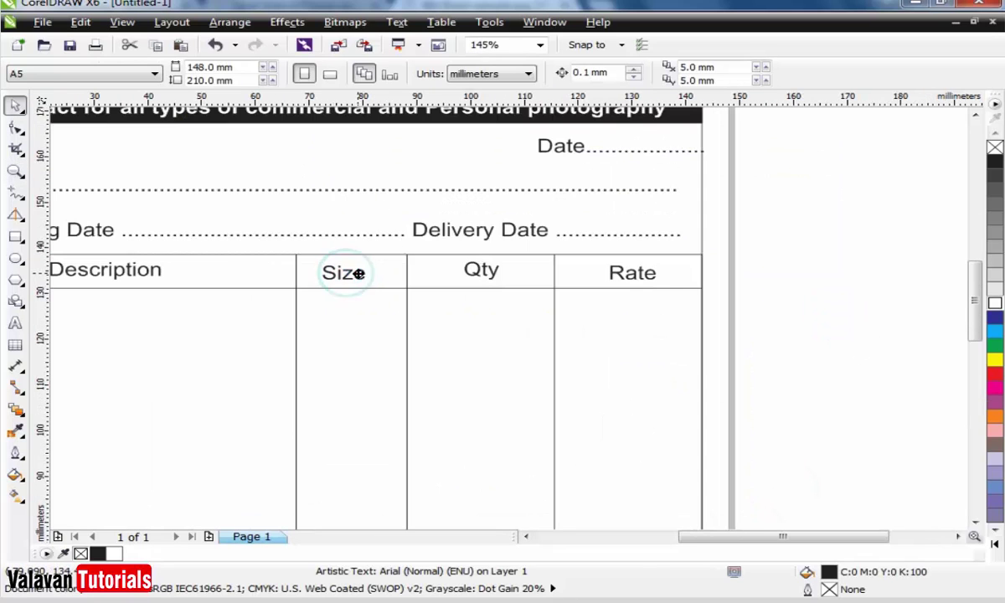
left_click(478, 267)
left_click_drag(478, 267, 473, 272)
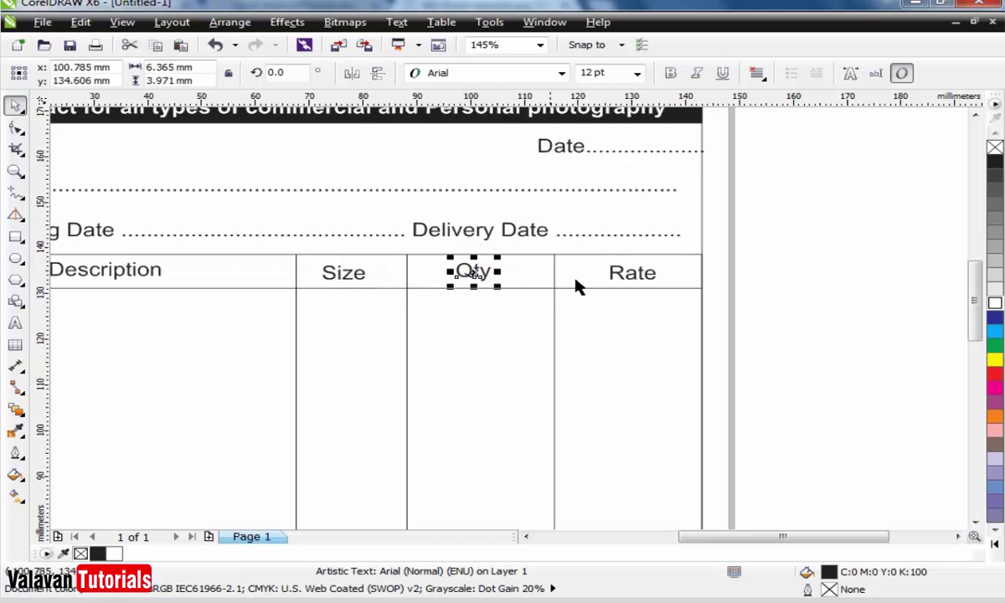
left_click(633, 279)
Move the Description heading to the middle of its column and settle the S.No heading in the first column.
scroll(632, 276, "down", 2)
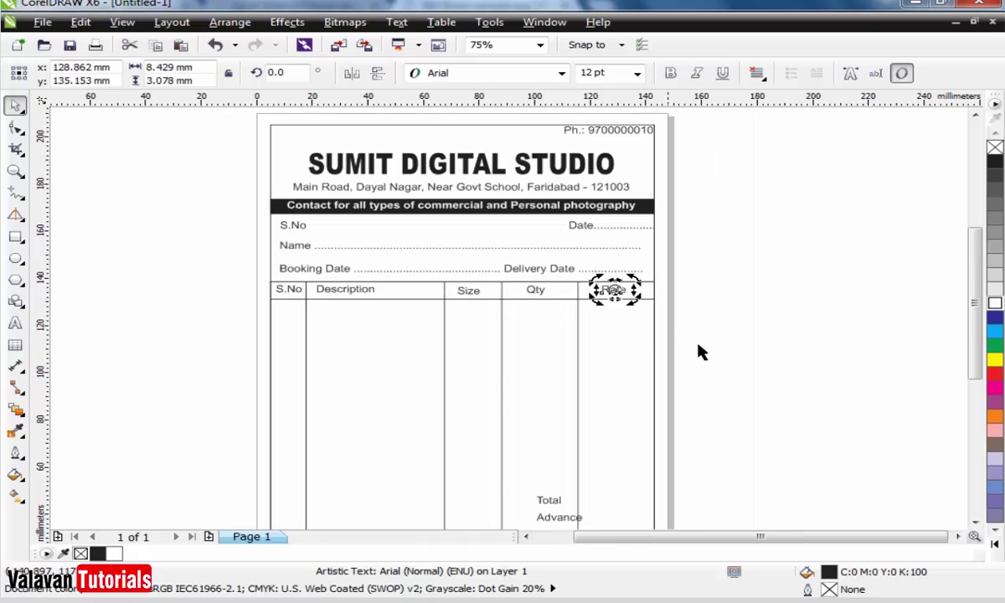
key("z")
left_click_drag(737, 371, 180, 255)
left_click_drag(359, 285, 381, 279)
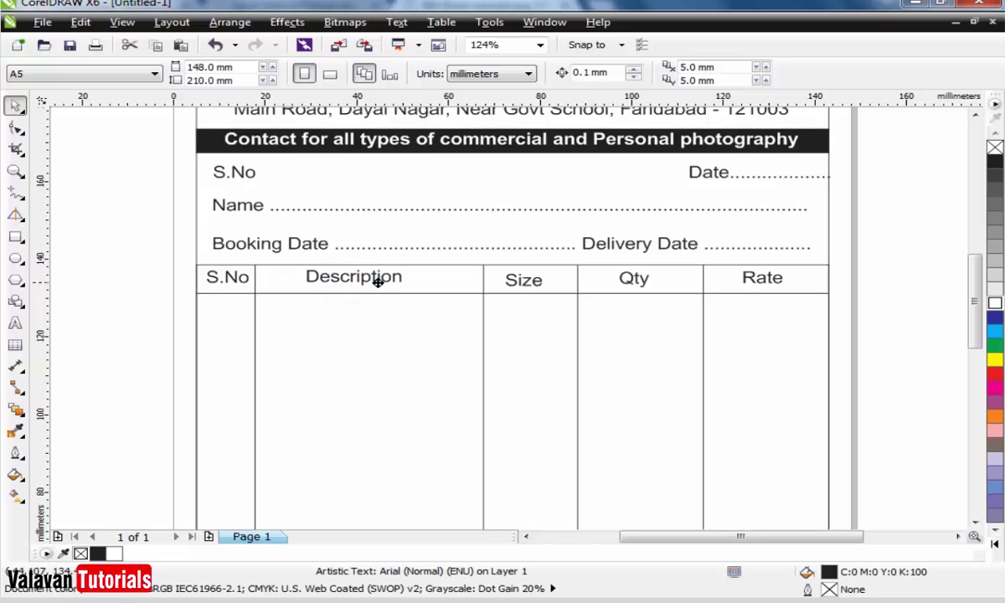
left_click_drag(235, 281, 249, 280)
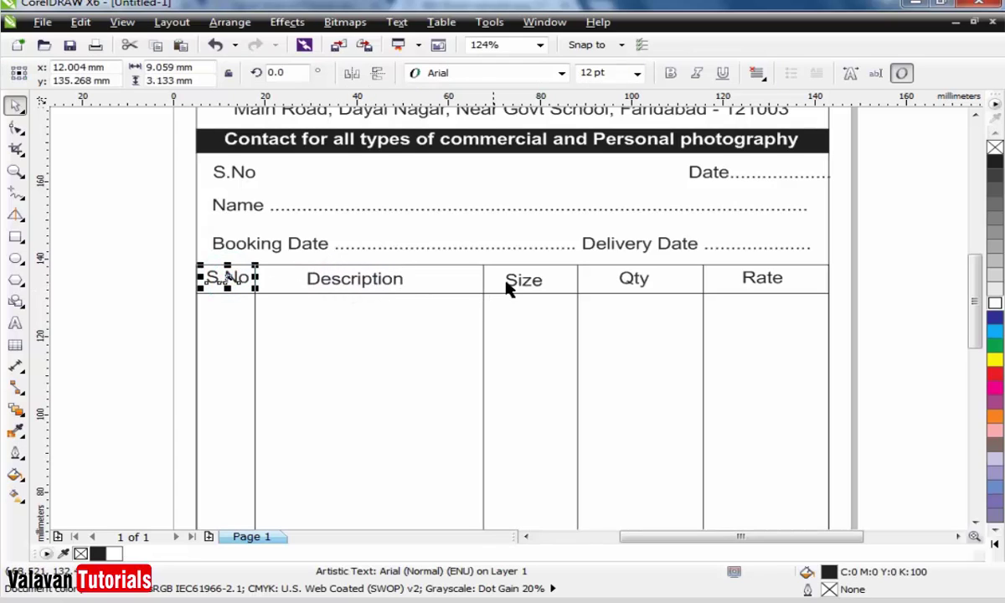
Align the S.No, Description, Size, Qty and Rate headings on one common horizontal row.
left_click(386, 278)
left_click(516, 282)
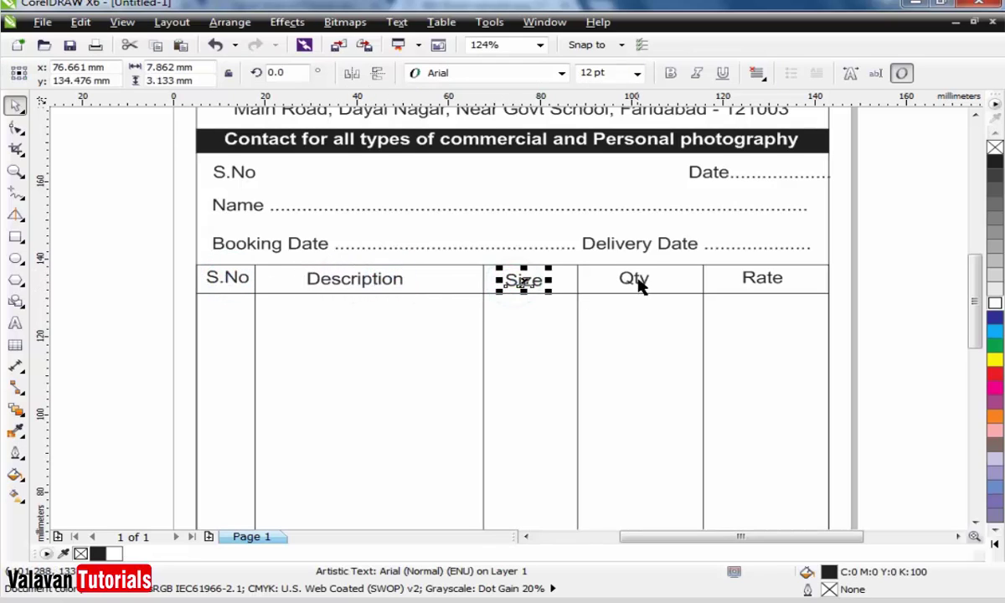
left_click(635, 279)
left_click(756, 282)
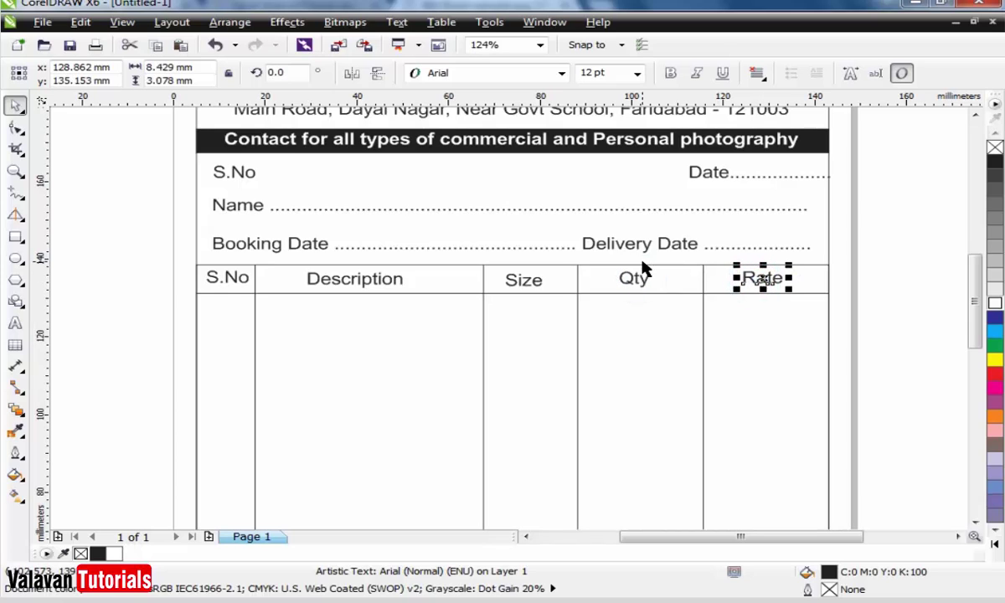
left_click(159, 283)
left_click_drag(175, 268, 835, 291)
left_click(847, 291)
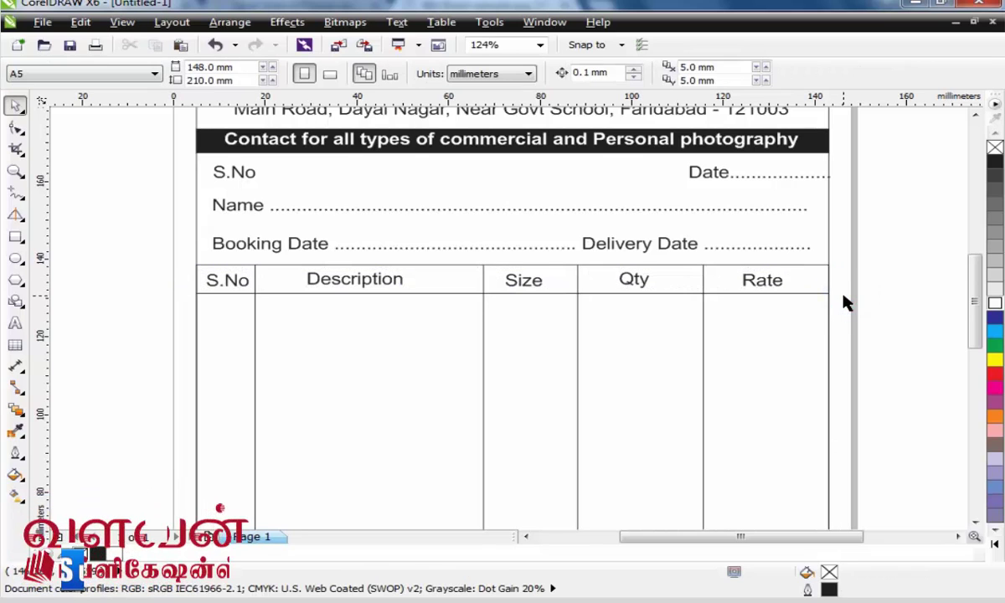
Move the Total, Advance and Balance labels in the table fully inside the Qty column.
scroll(843, 301, "down", 2)
scroll(519, 369, "up", 1)
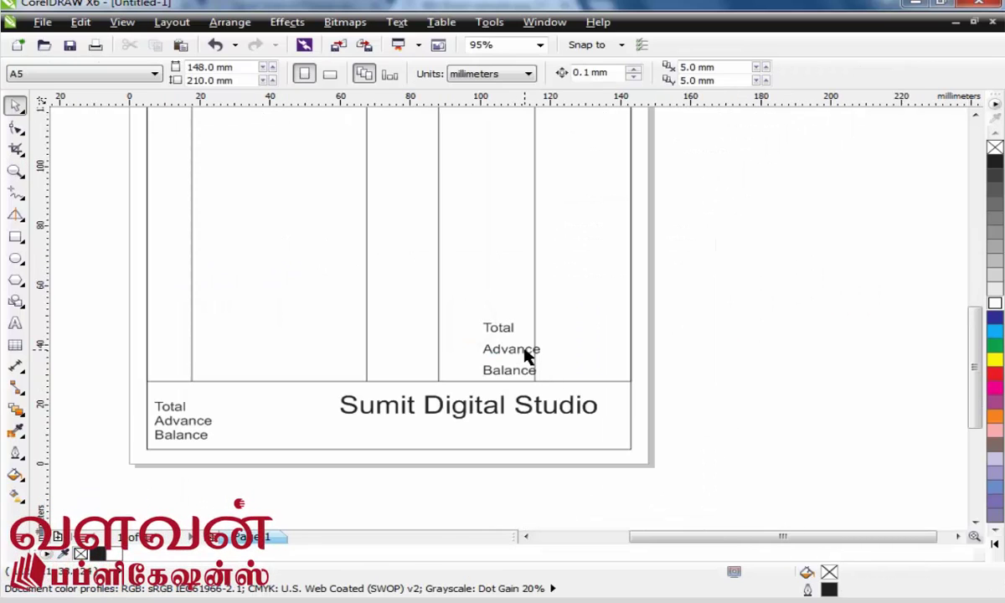
left_click_drag(526, 355, 514, 351)
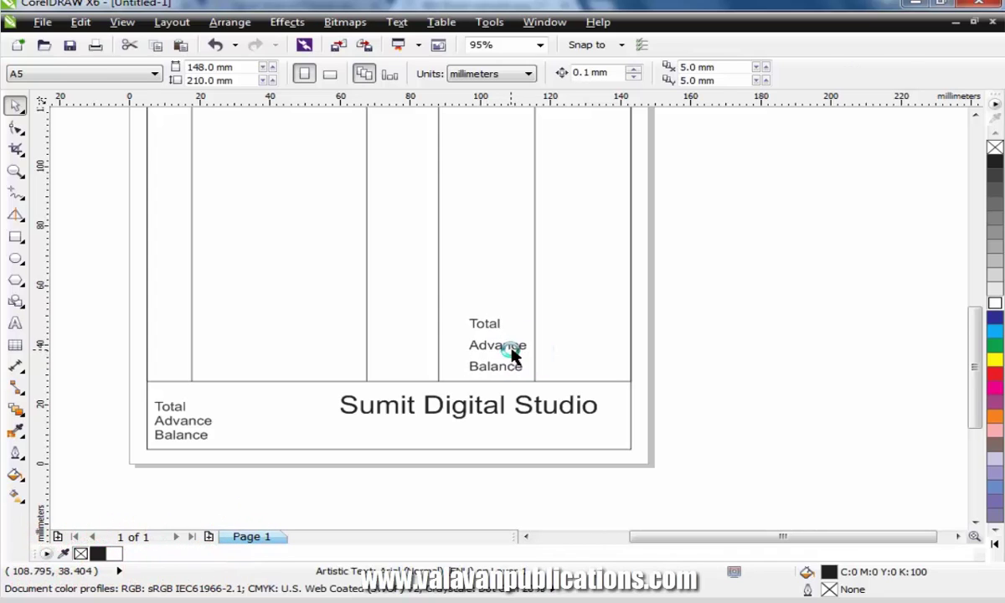
left_click(841, 392)
Draw a horizontal line about 27 mm long across the Rate column, just above the Total label's level, with Smart Drawing.
scroll(728, 373, "down", 3)
key("z")
left_click_drag(536, 262, 765, 407)
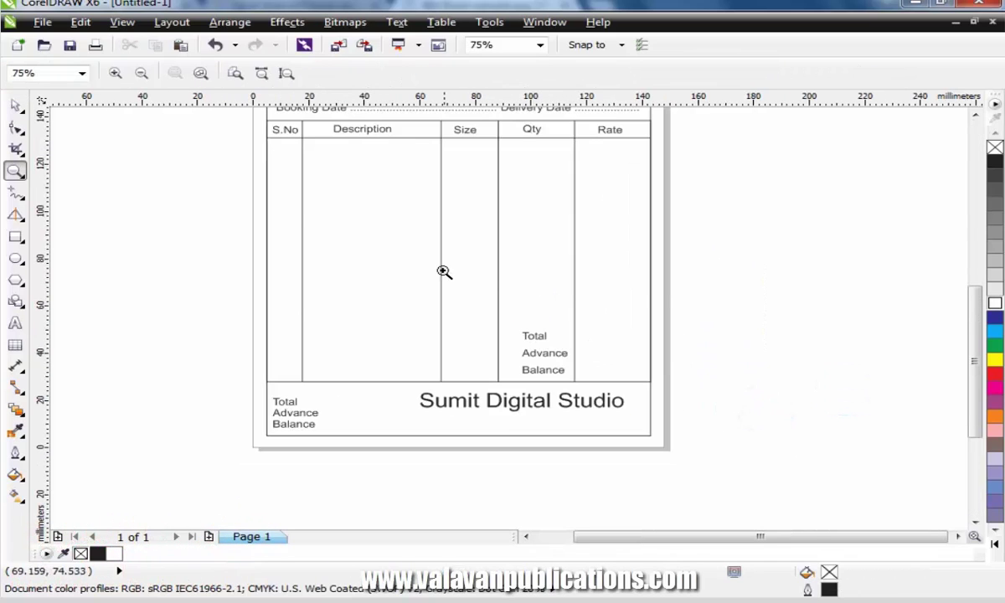
left_click(448, 294)
key("space")
key("shift+s")
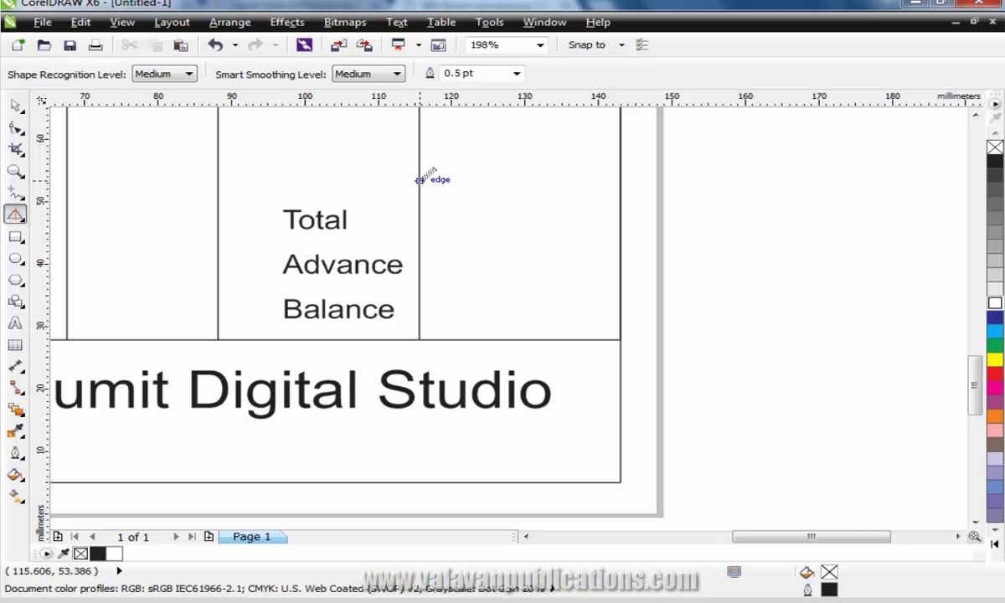
left_click_drag(419, 180, 620, 188)
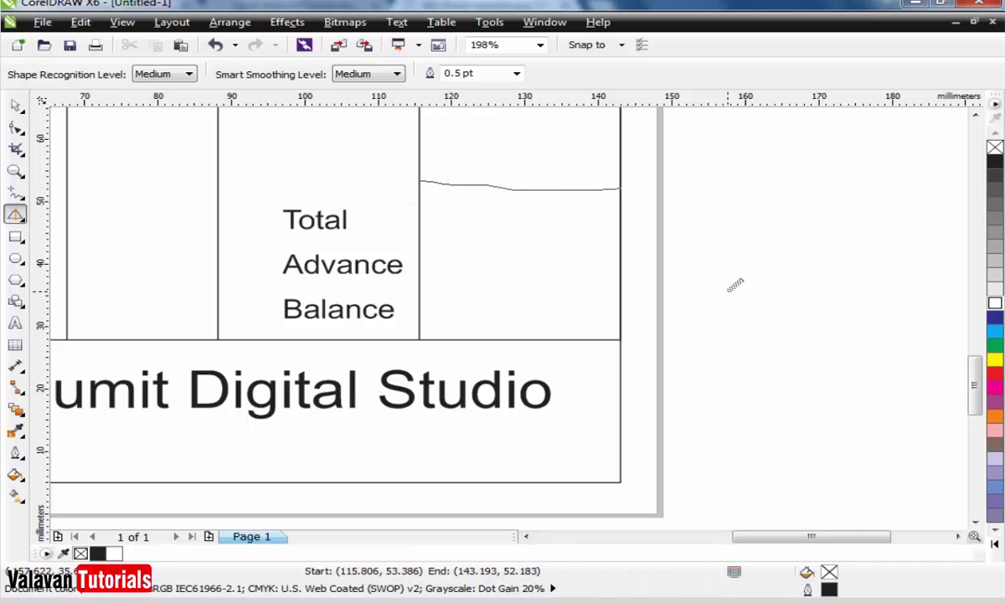
Set the Sumit Digital Studio text below the table to 12 pt bold and move it to the frame's lower-right corner.
key("z")
right_click(691, 253)
right_click(691, 254)
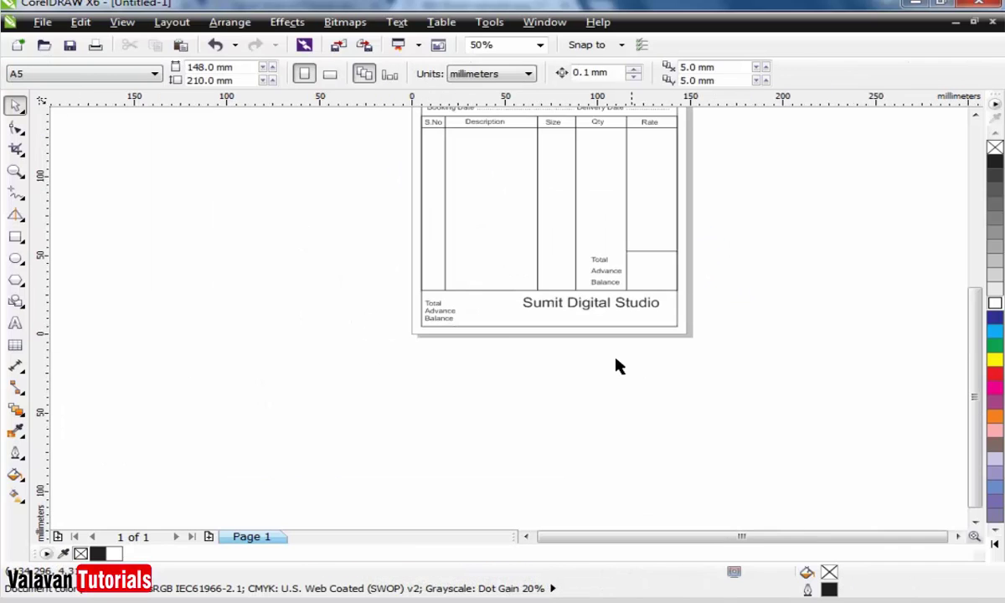
left_click_drag(363, 153, 747, 376)
key("space")
left_click_drag(583, 388, 597, 403)
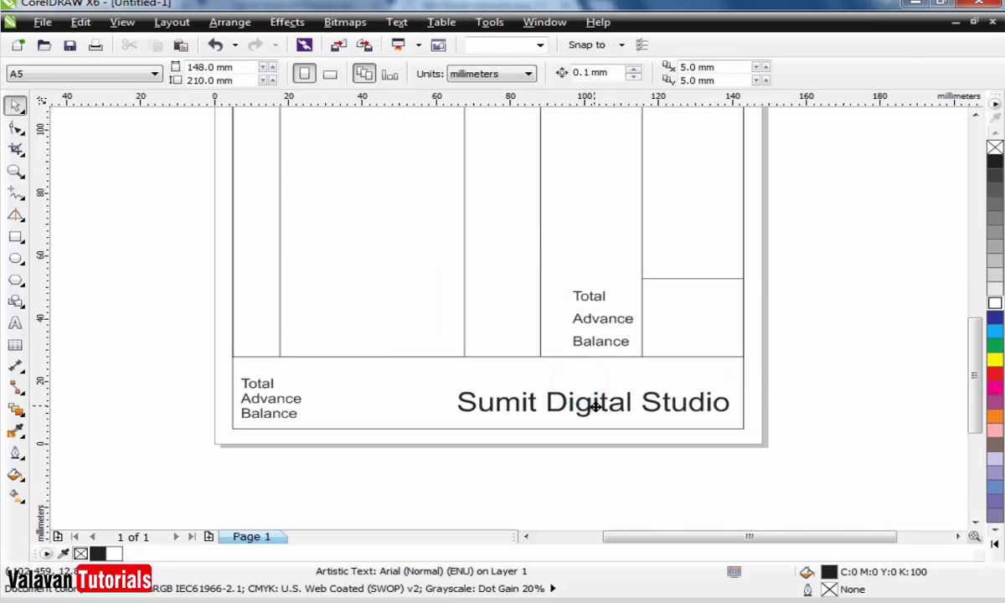
left_click(637, 73)
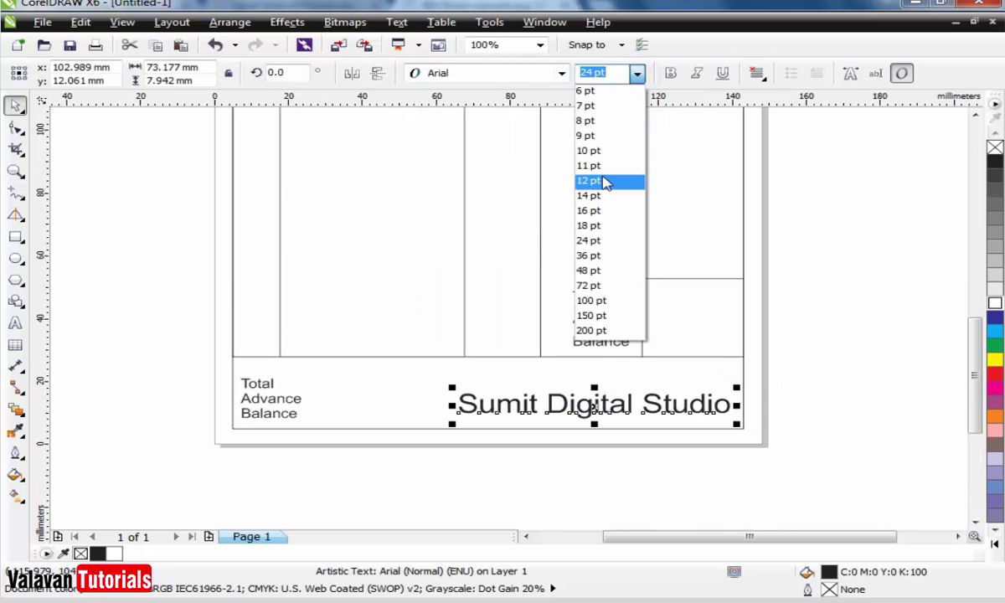
left_click(602, 178)
left_click(669, 73)
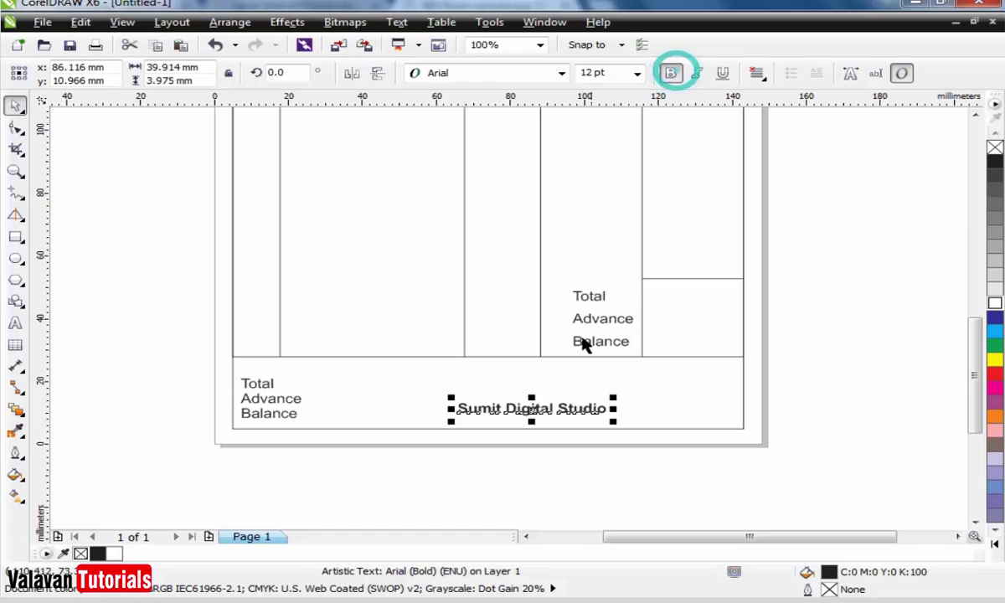
left_click_drag(590, 407, 711, 410)
left_click(819, 426)
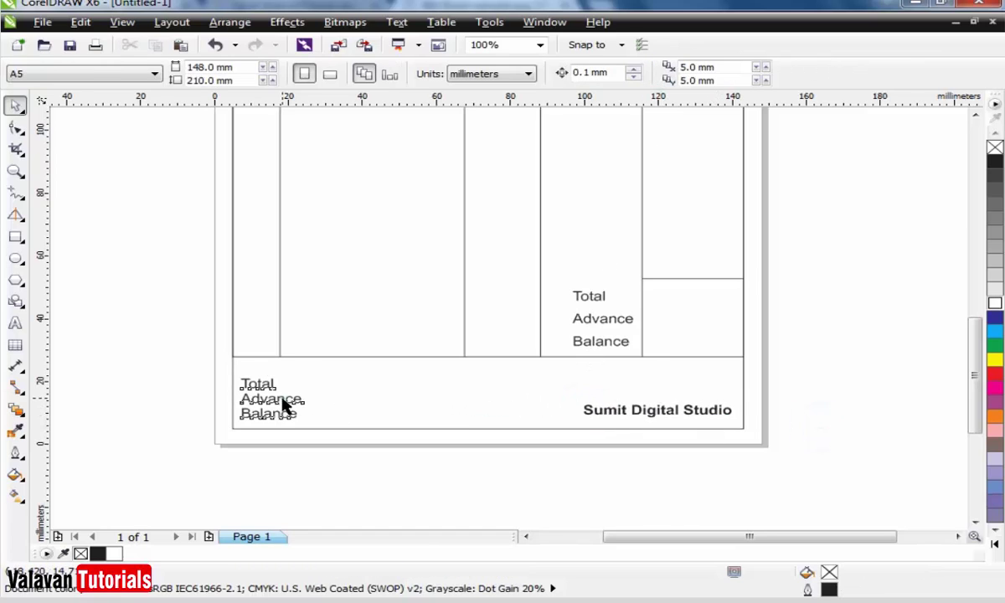
Replace the Total, Advance, Balance text below the table with More Info followed by two dotted lines.
double_click(282, 405)
key("ctrl+a")
type("M")
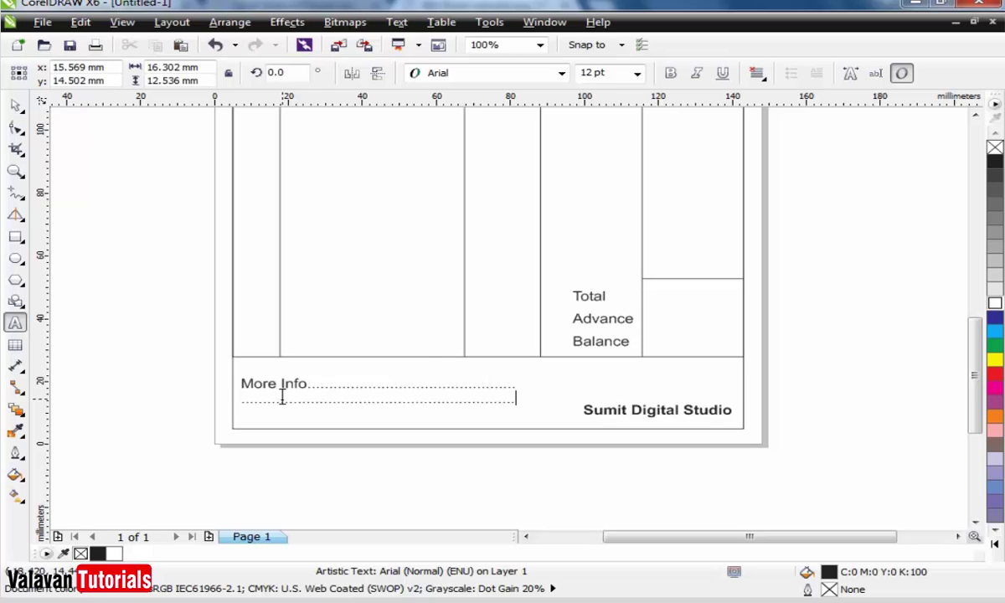
key("ctrl+space")
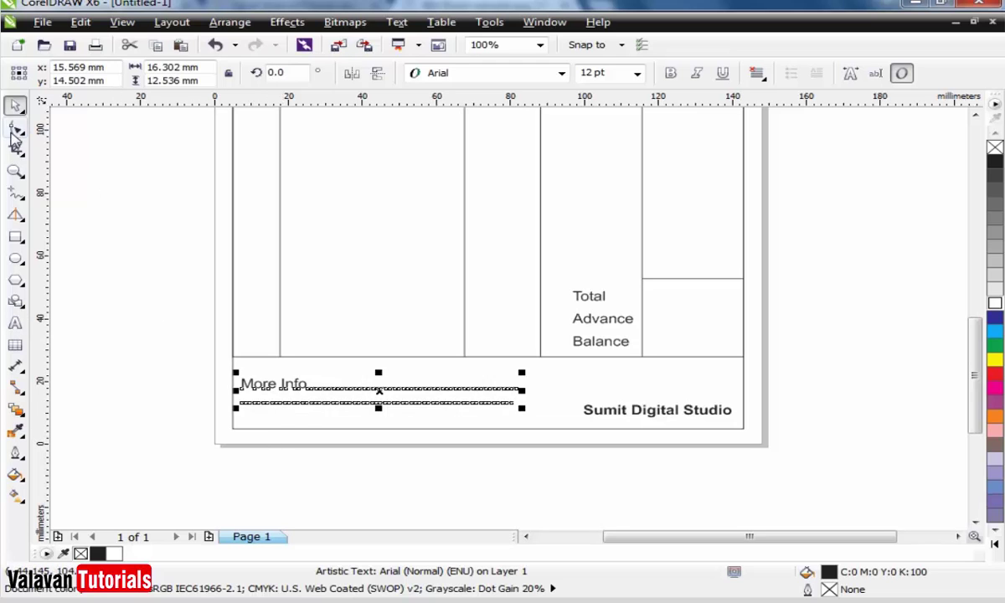
Widen the line spacing of the More Info text with the Shape tool.
left_click(16, 128)
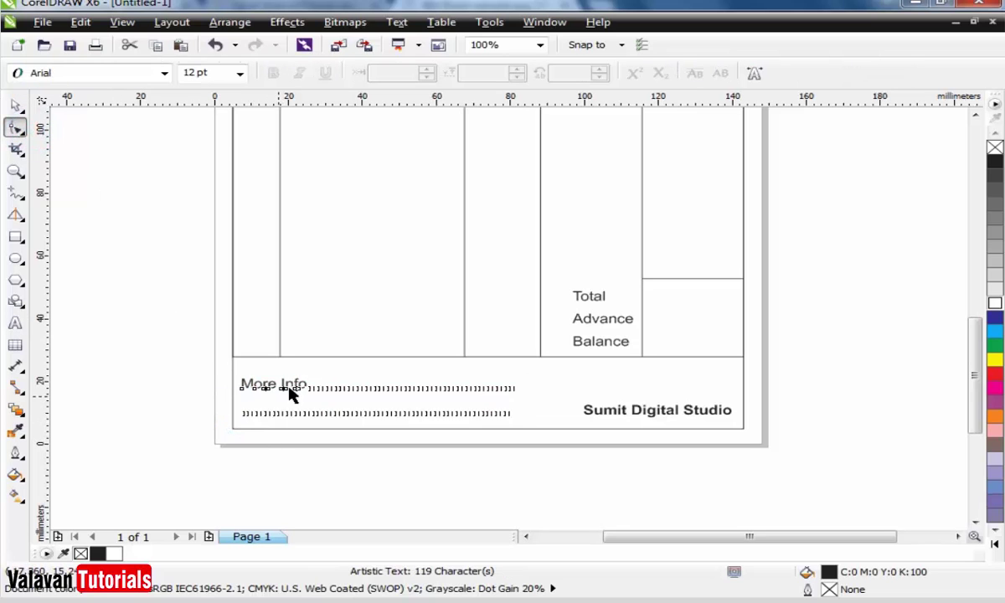
key("space")
left_click(185, 387)
Nudge the S.No/Date, Name and Booking Date lines together slightly downward between the contact bar and the table.
scroll(251, 394, "down", 4)
key("z")
left_click_drag(413, 423, 234, 233)
left_click_drag(327, 133, 657, 495)
key("space")
left_click(751, 422)
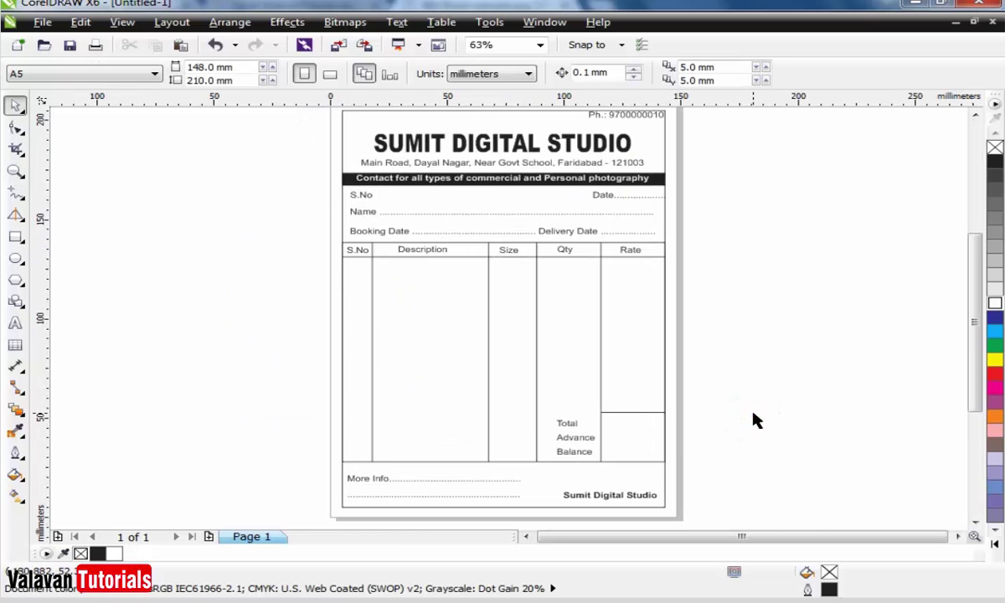
key("z")
left_click_drag(780, 374, 219, 146)
key("space")
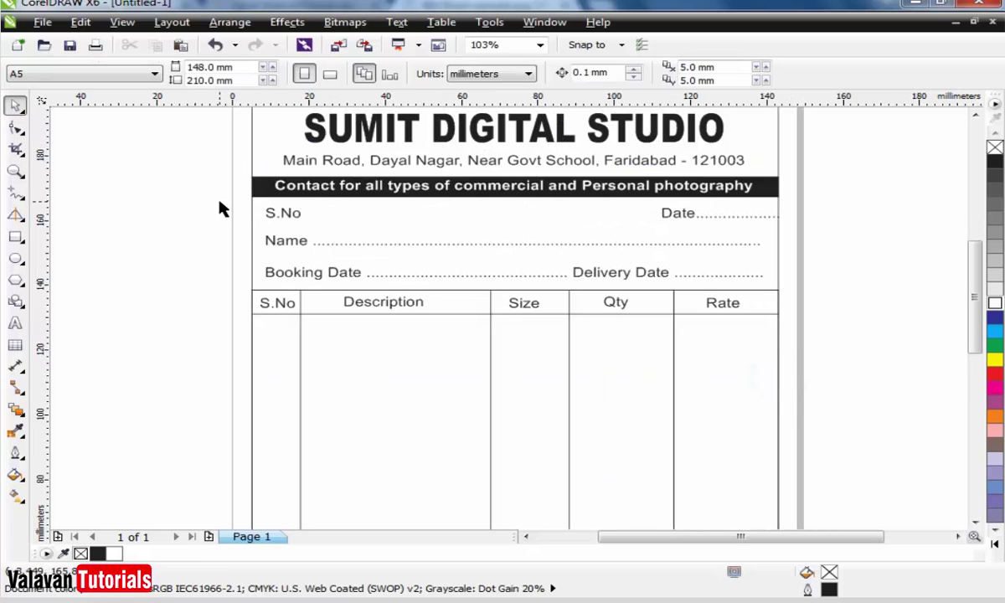
left_click_drag(218, 202, 816, 293)
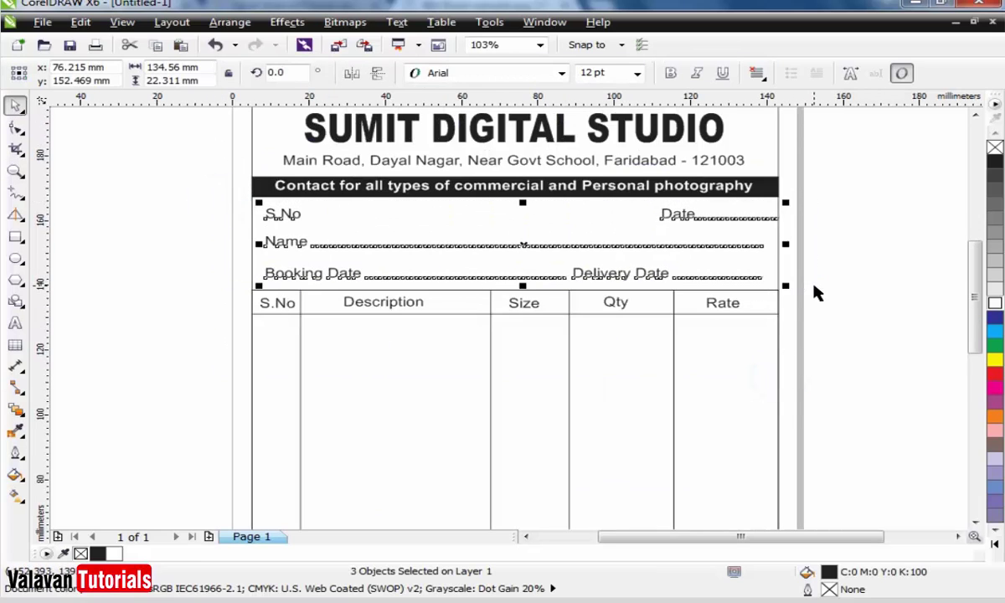
left_click(814, 289)
left_click(817, 292)
Remove the outline from the 138 × 200 mm rectangle framing the whole bill.
scroll(817, 293, "down", 5)
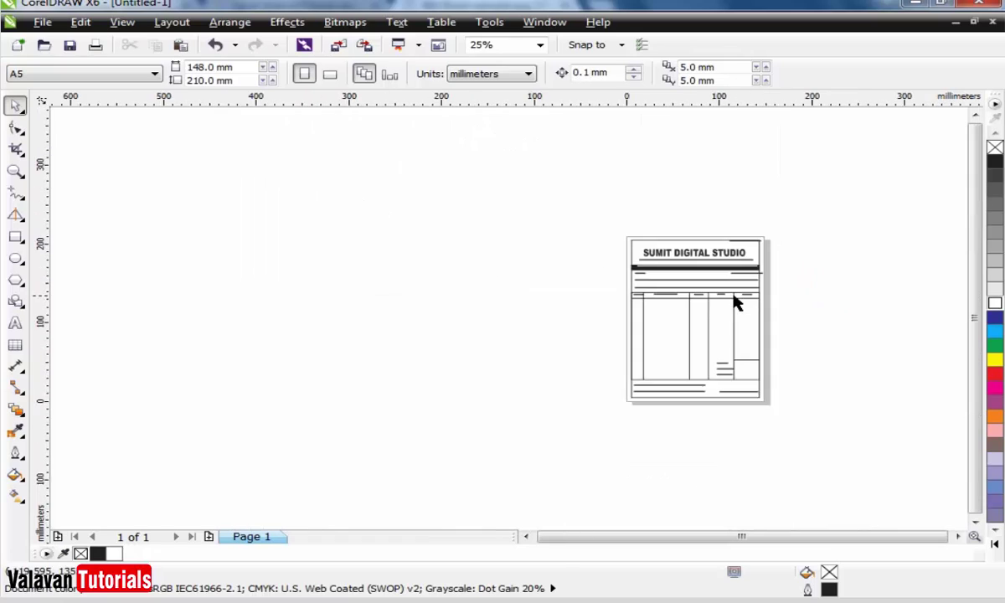
key("shift+F4")
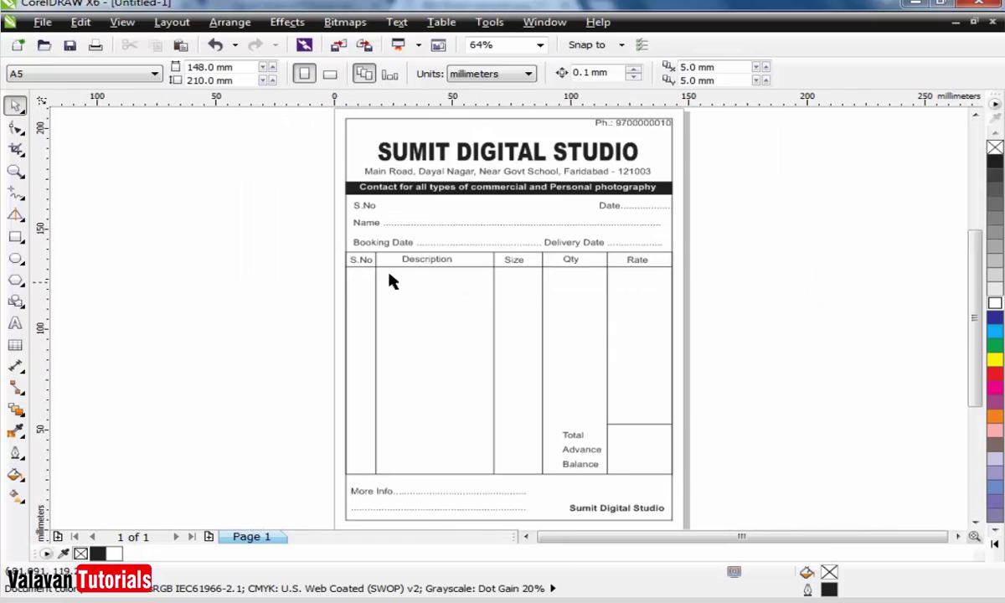
left_click(351, 131)
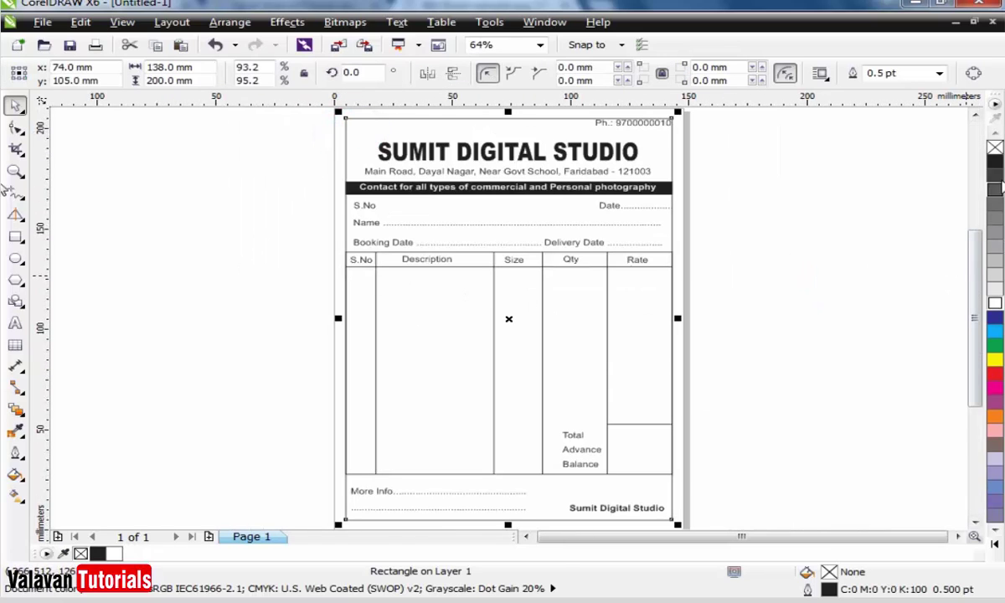
right_click(995, 148)
left_click(841, 204)
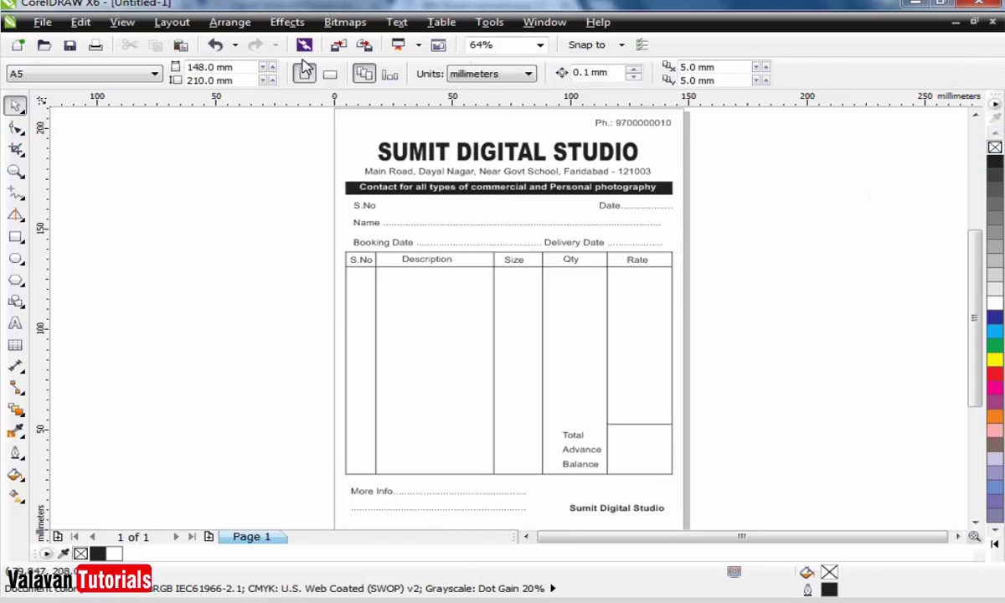
View the bill form in full-screen preview.
left_click(117, 21)
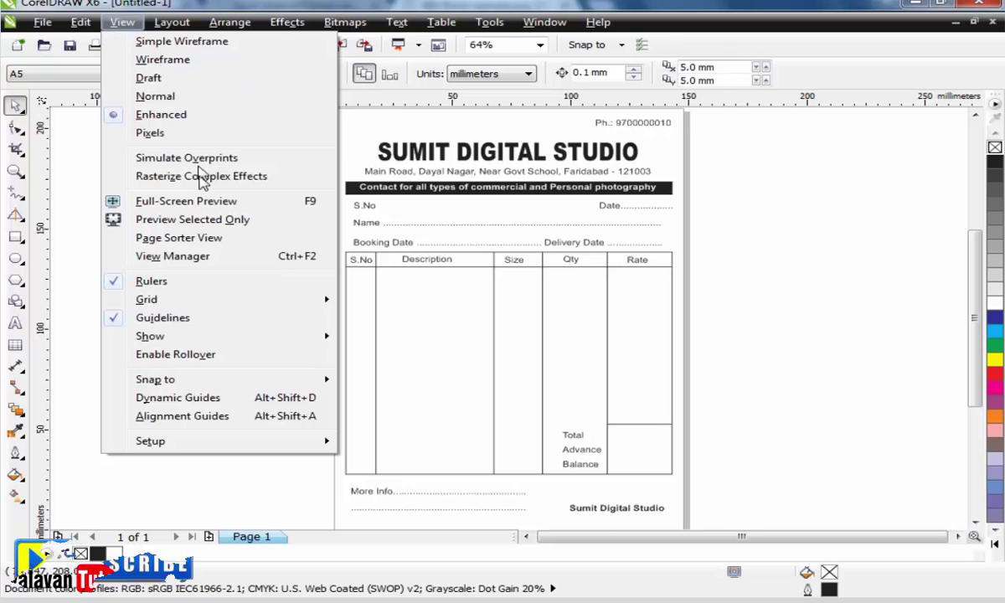
left_click(201, 203)
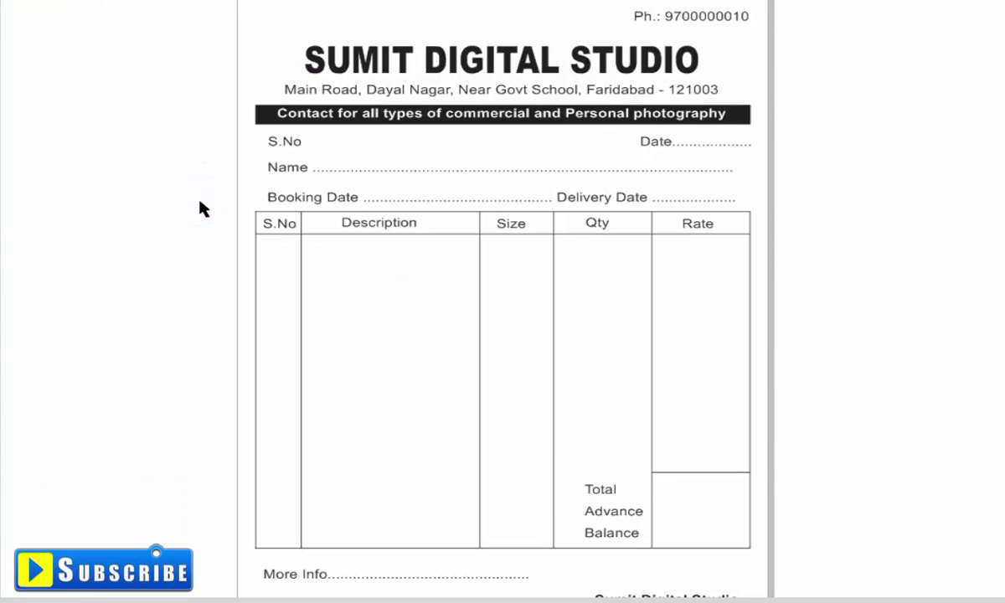